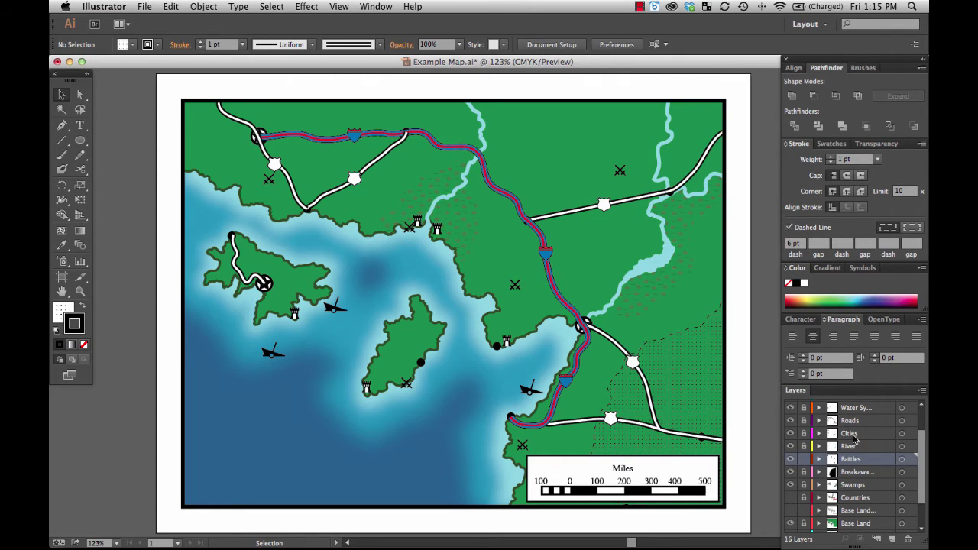
Drag the Cities layer above the Roads layer in the Layers panel.
{"action": "left_click", "coordinate": [850, 434]}
{"action": "left_click_drag", "start_coordinate": [850, 435], "coordinate": [851, 414]}
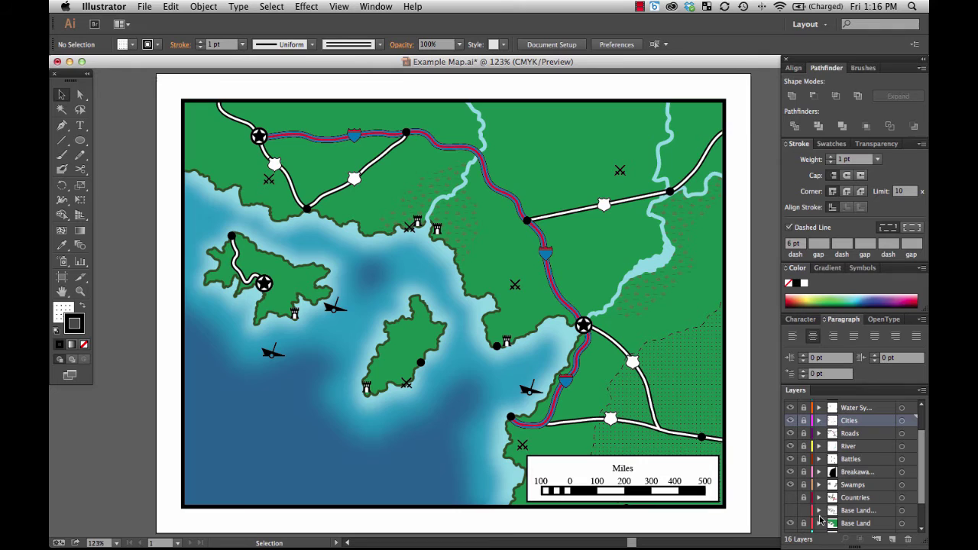
Hide the green Base Land layer and show the white land layer with black coastlines.
{"action": "left_click", "coordinate": [791, 524]}
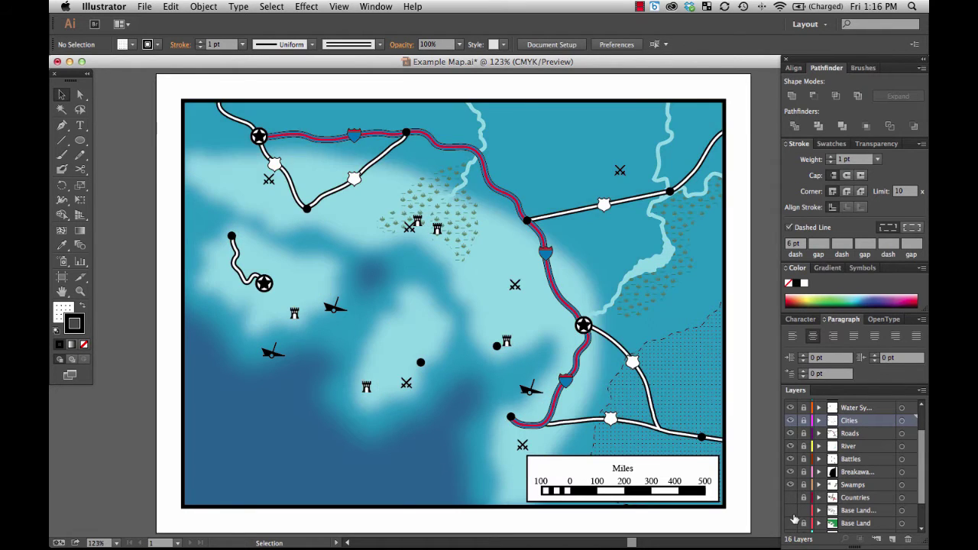
{"action": "left_click", "coordinate": [791, 511]}
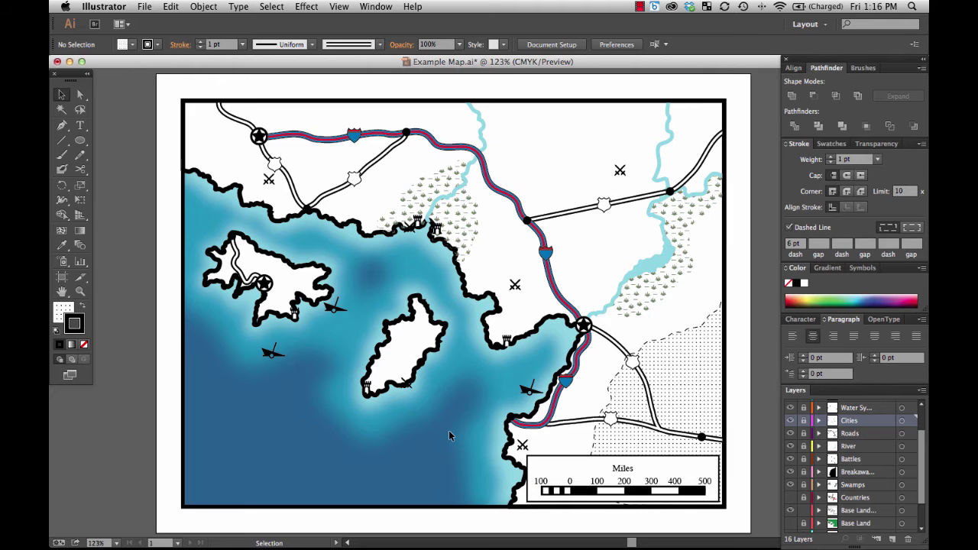
{"action": "left_click", "coordinate": [80, 291]}
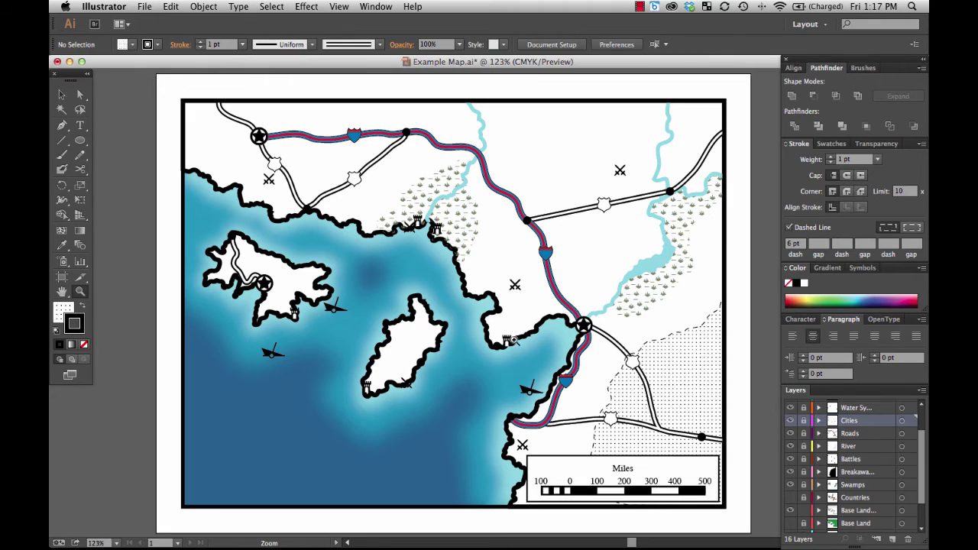
Zoom into the island castle, lock Base Land, and unlock Fortifications as the working layer.
{"action": "left_click_drag", "start_coordinate": [349, 360], "coordinate": [430, 440]}
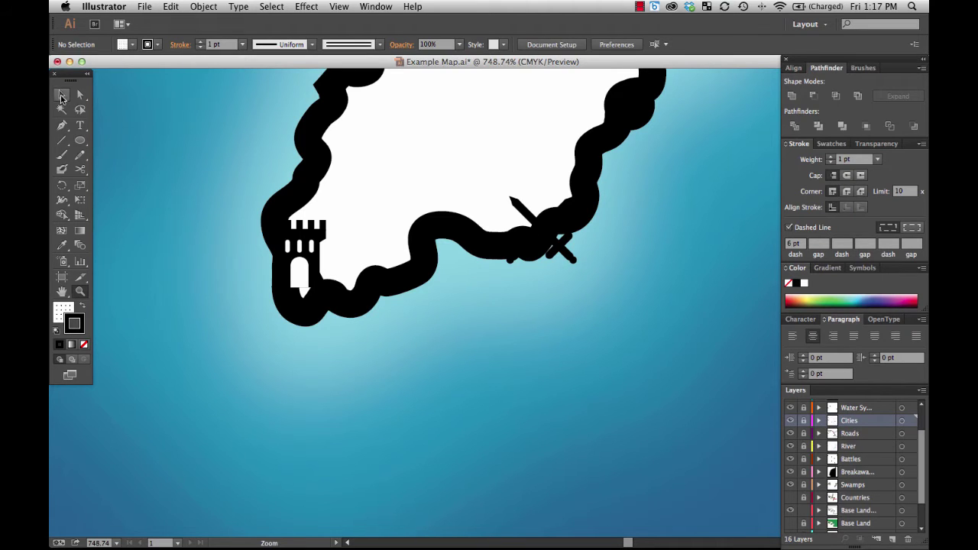
{"action": "left_click", "coordinate": [62, 95]}
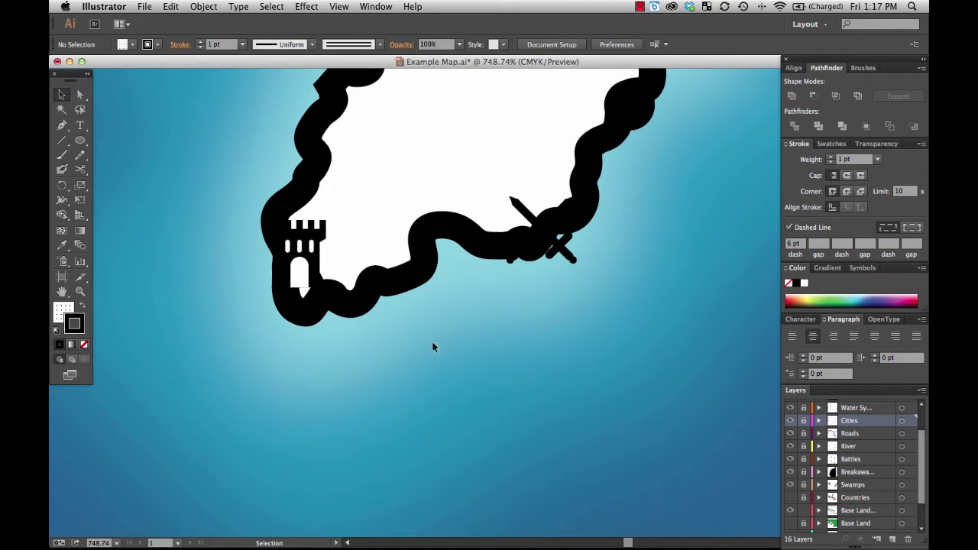
{"action": "left_click", "coordinate": [311, 260]}
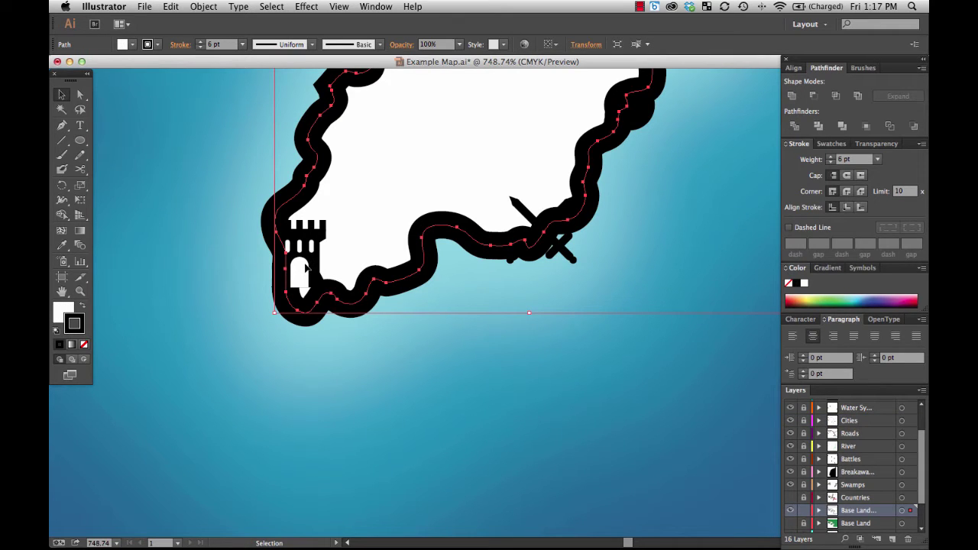
{"action": "left_click", "coordinate": [803, 510]}
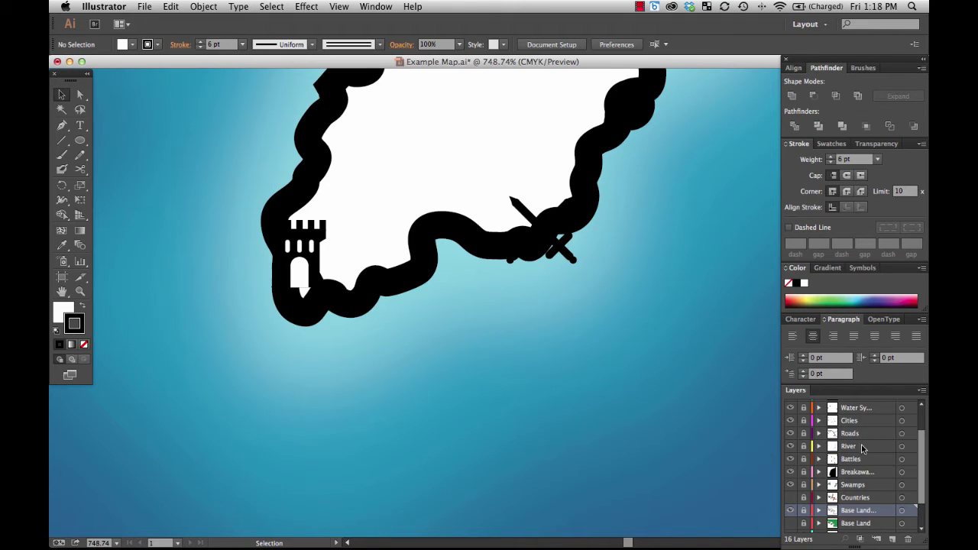
{"action": "scroll", "coordinate": [922, 469], "scroll_direction": "up", "scroll_amount": 2}
{"action": "scroll", "coordinate": [922, 469], "scroll_direction": "up", "scroll_amount": 2}
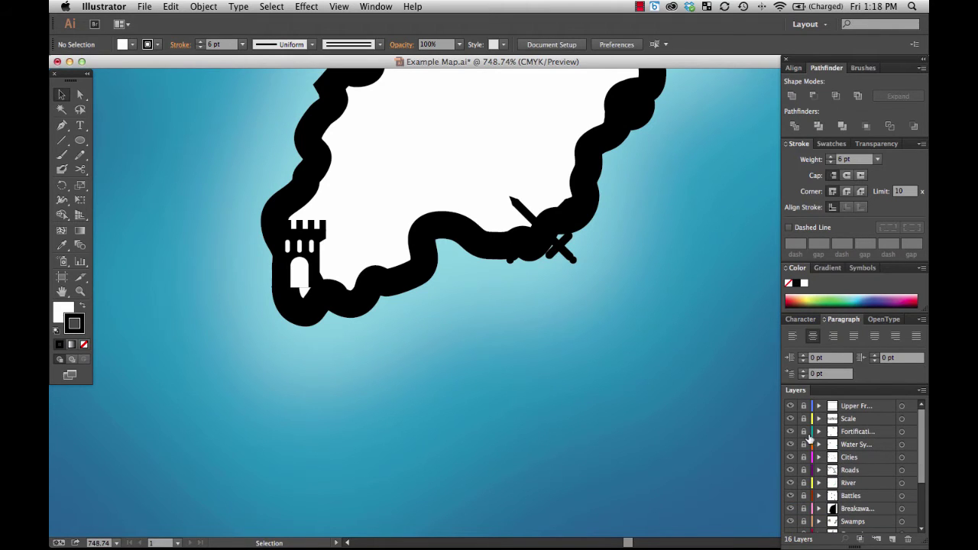
{"action": "left_click", "coordinate": [803, 431]}
{"action": "left_click", "coordinate": [854, 432]}
Duplicate the castle into the water below and break the copy's link to the Tower symbol.
{"action": "left_click", "coordinate": [298, 258]}
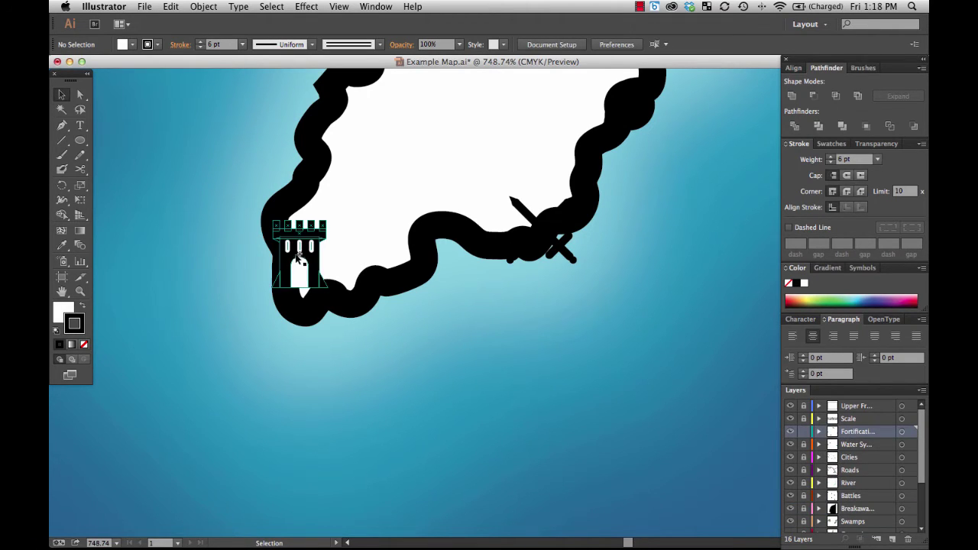
{"action": "left_click", "coordinate": [336, 284]}
{"action": "key", "text": "super+shift+F11"}
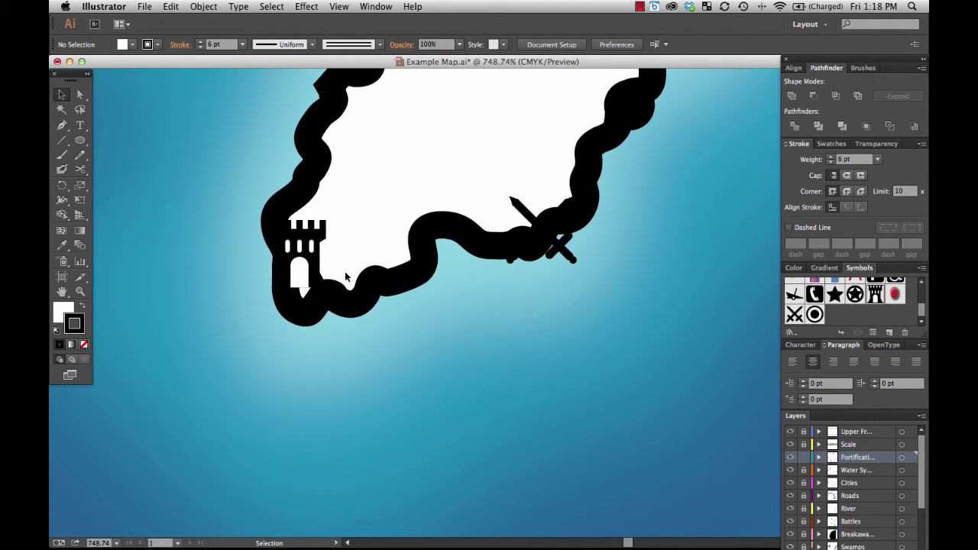
{"action": "left_click", "coordinate": [304, 263]}
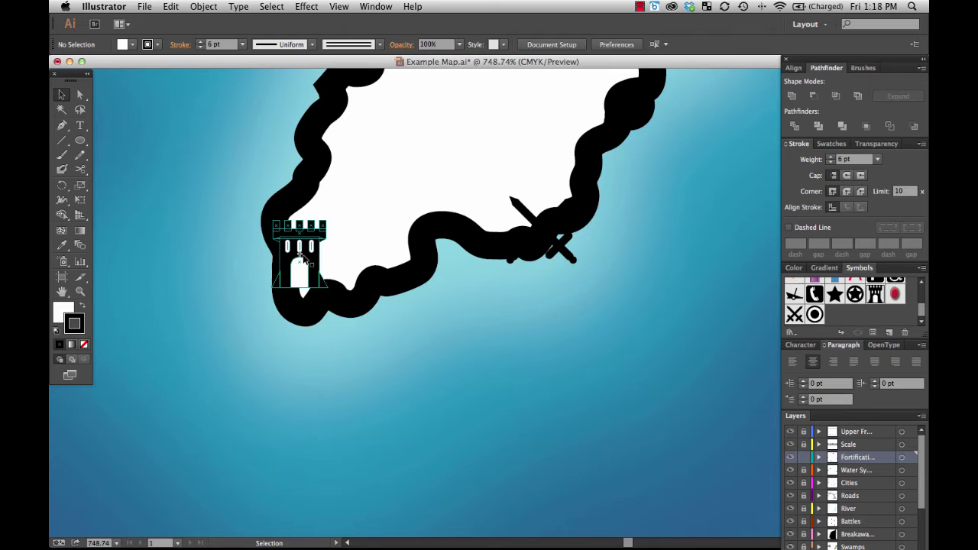
{"action": "left_click", "coordinate": [307, 262]}
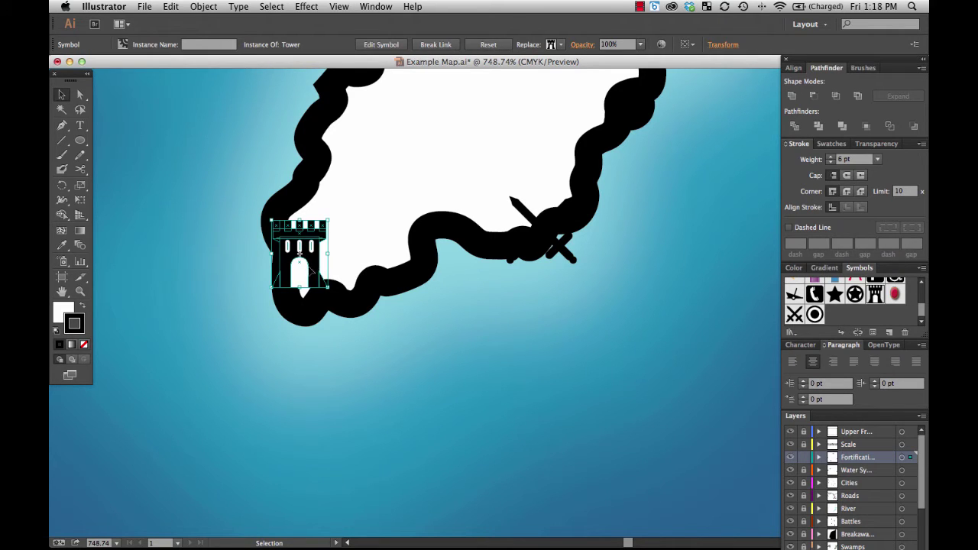
{"action": "left_click_drag", "start_coordinate": [311, 273], "coordinate": [434, 355]}
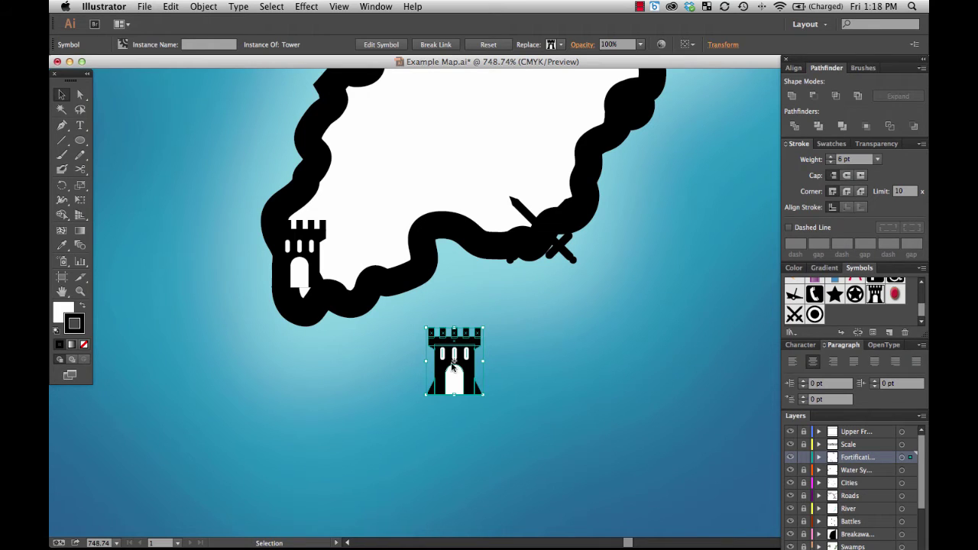
{"action": "right_click", "coordinate": [451, 370]}
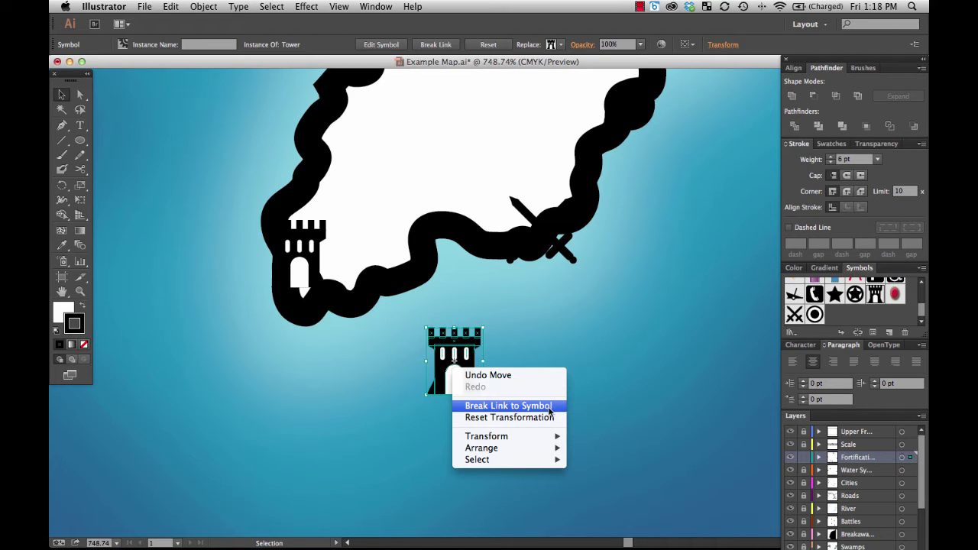
{"action": "left_click", "coordinate": [549, 411]}
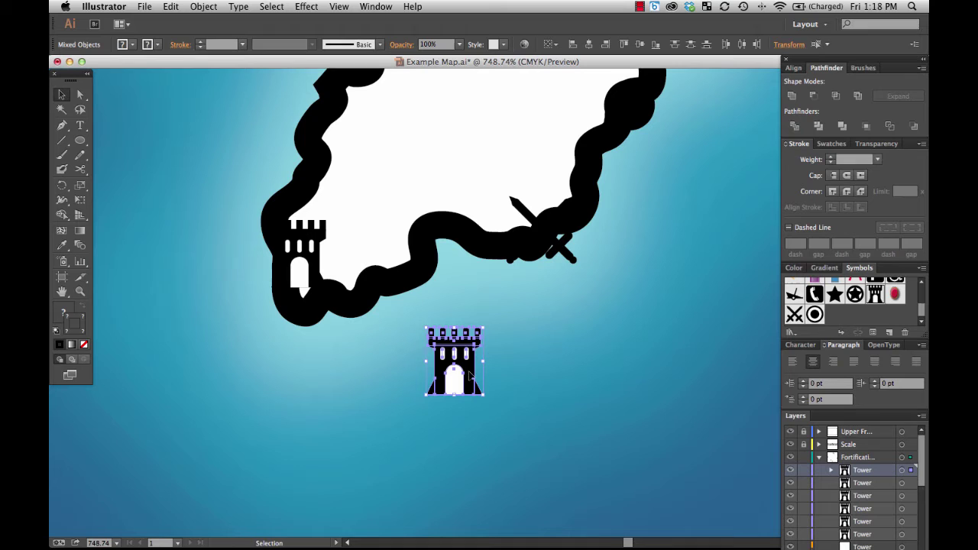
Delete the copied tower's white door and windows, then Unite the rest into one black shape.
{"action": "left_click", "coordinate": [507, 343]}
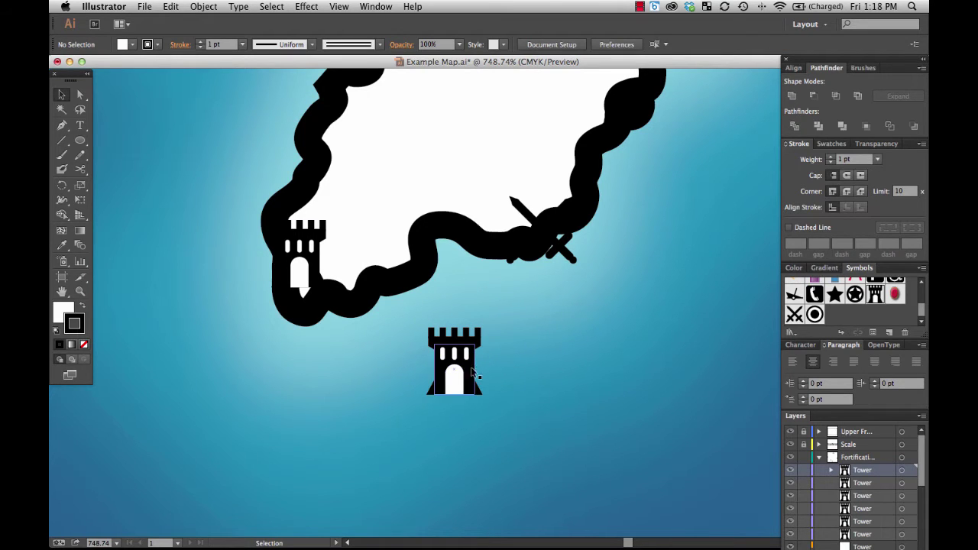
{"action": "left_click_drag", "start_coordinate": [423, 381], "coordinate": [391, 380]}
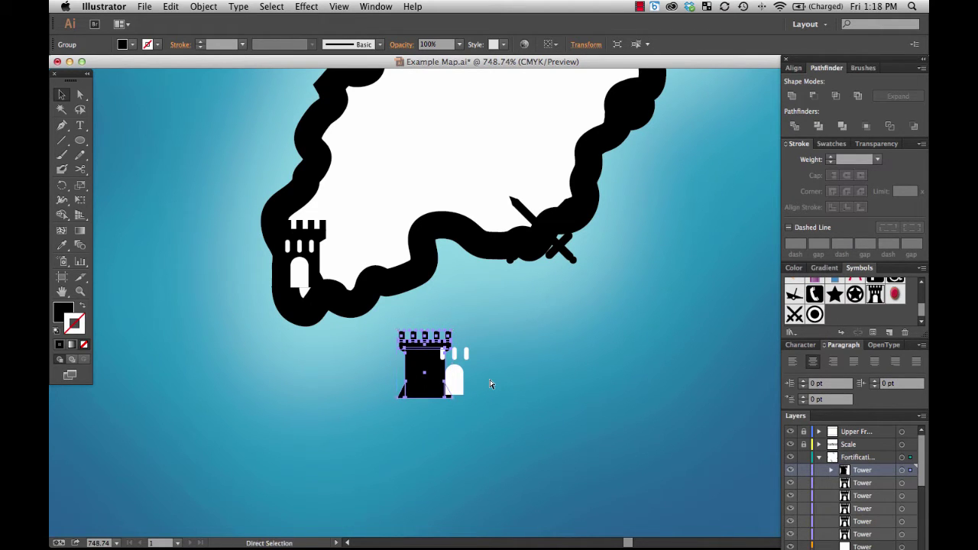
{"action": "key", "text": "super+z"}
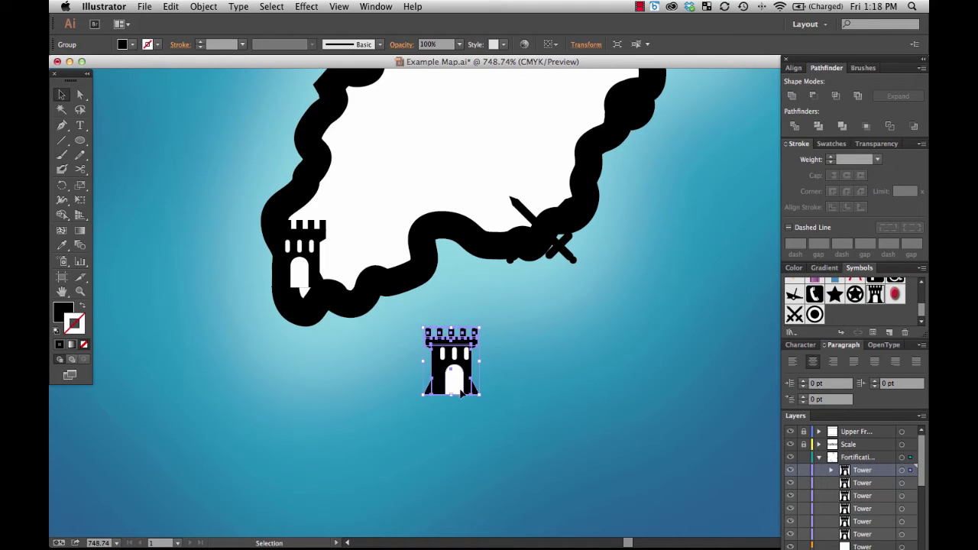
{"action": "left_click_drag", "start_coordinate": [440, 368], "coordinate": [349, 389]}
{"action": "left_click_drag", "start_coordinate": [424, 331], "coordinate": [490, 408]}
{"action": "key", "text": "Delete"}
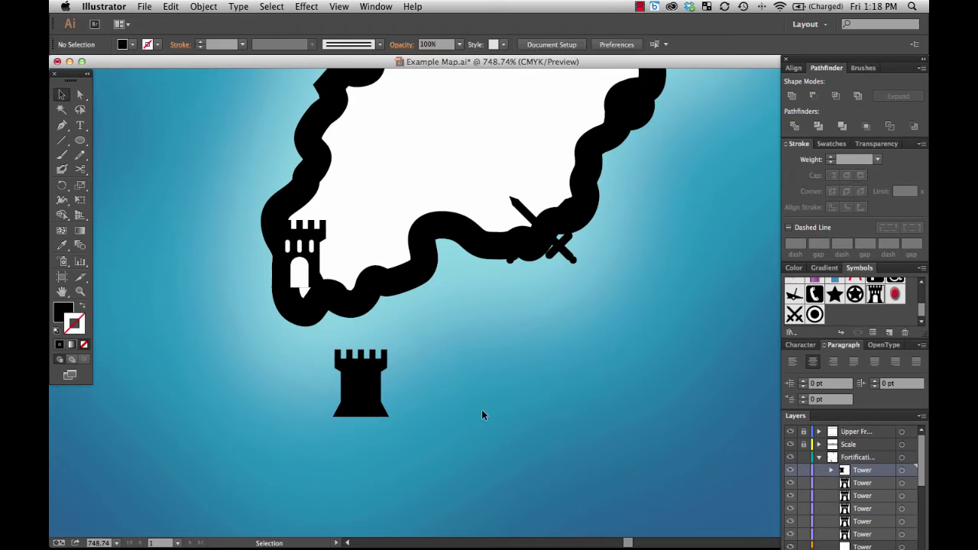
{"action": "key", "text": "super+z"}
{"action": "key", "text": "super+z"}
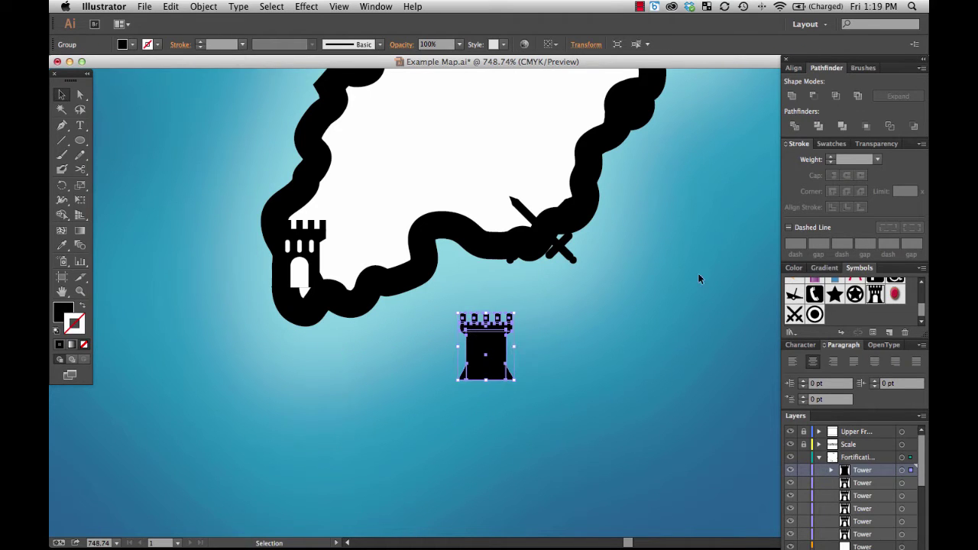
{"action": "left_click", "coordinate": [793, 96]}
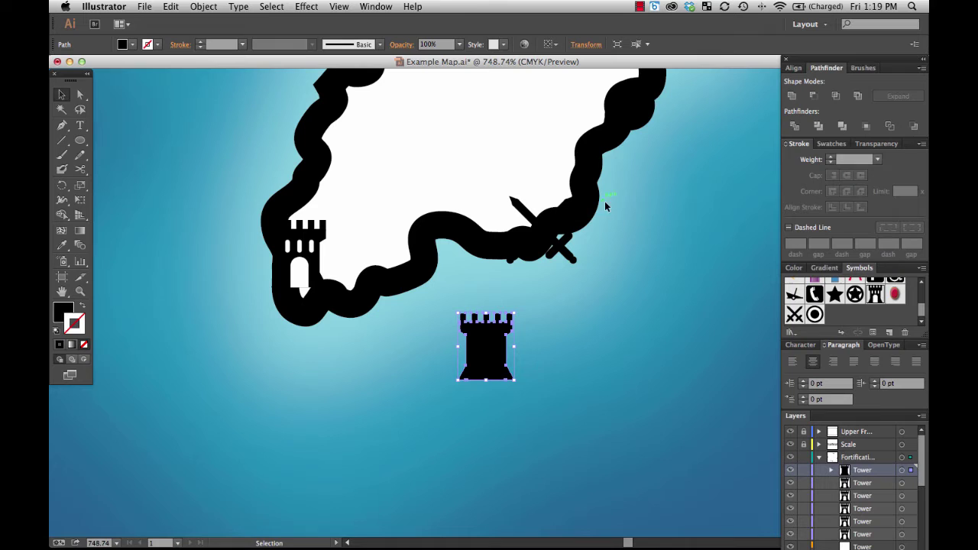
{"action": "left_click", "coordinate": [539, 365]}
Move the black tower under the coastal castle and give it a 3 pt stroke.
{"action": "left_click_drag", "start_coordinate": [502, 360], "coordinate": [494, 355]}
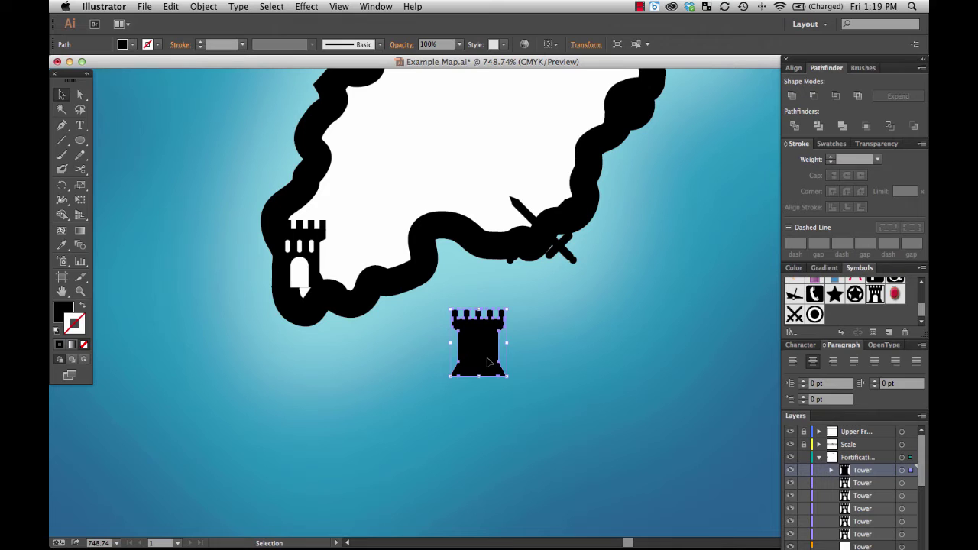
{"action": "left_click_drag", "start_coordinate": [483, 357], "coordinate": [336, 377]}
{"action": "left_click", "coordinate": [61, 344]}
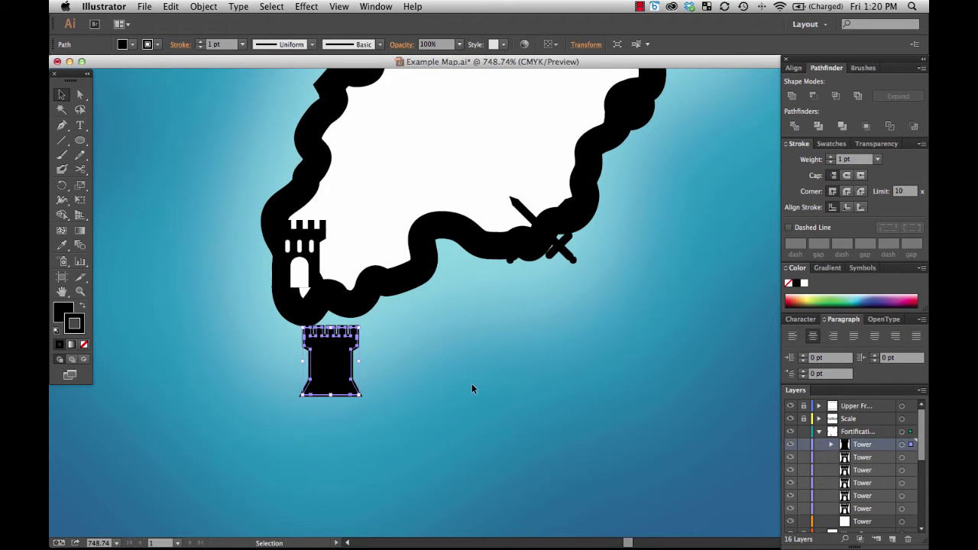
{"action": "left_click", "coordinate": [831, 156]}
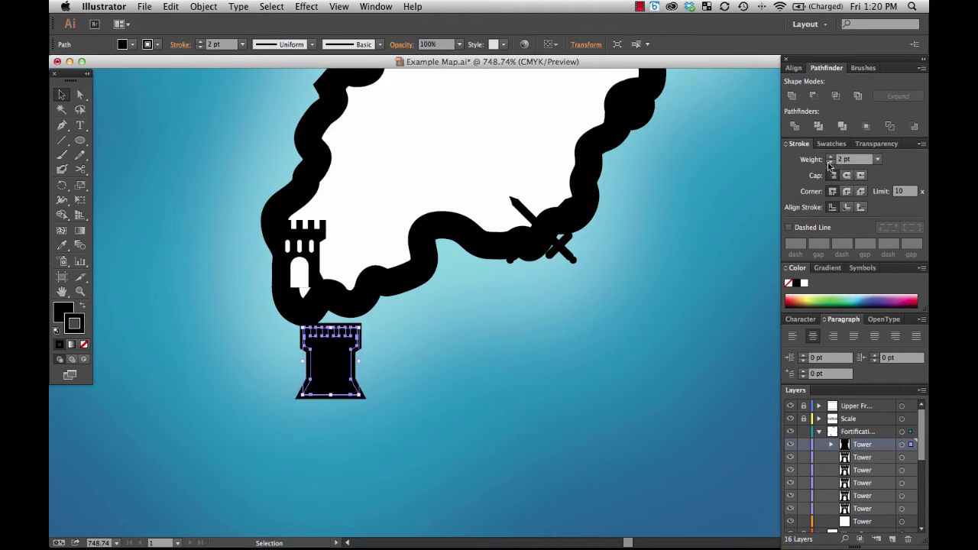
{"action": "left_click", "coordinate": [831, 157]}
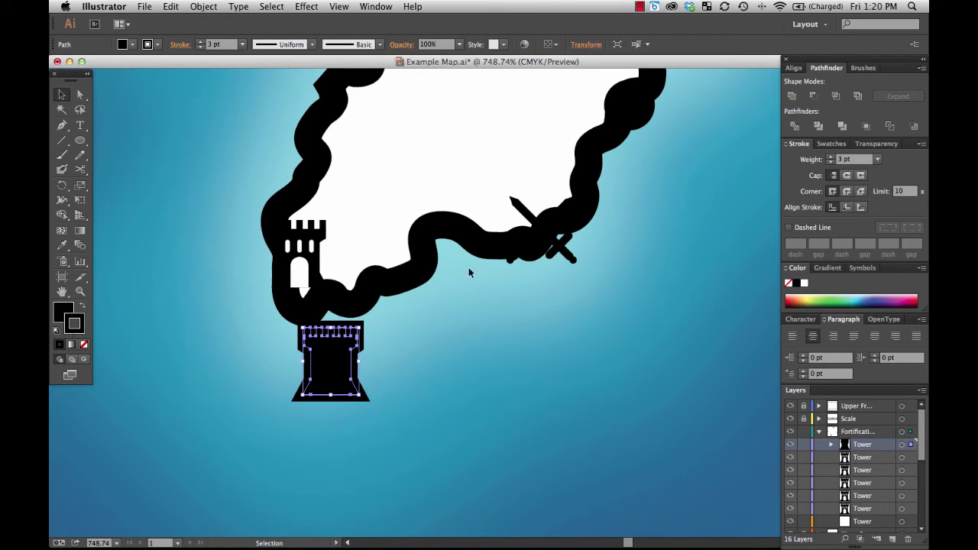
Make the tower's outline white and send it behind the castle as its haloed base.
{"action": "left_click", "coordinate": [805, 284]}
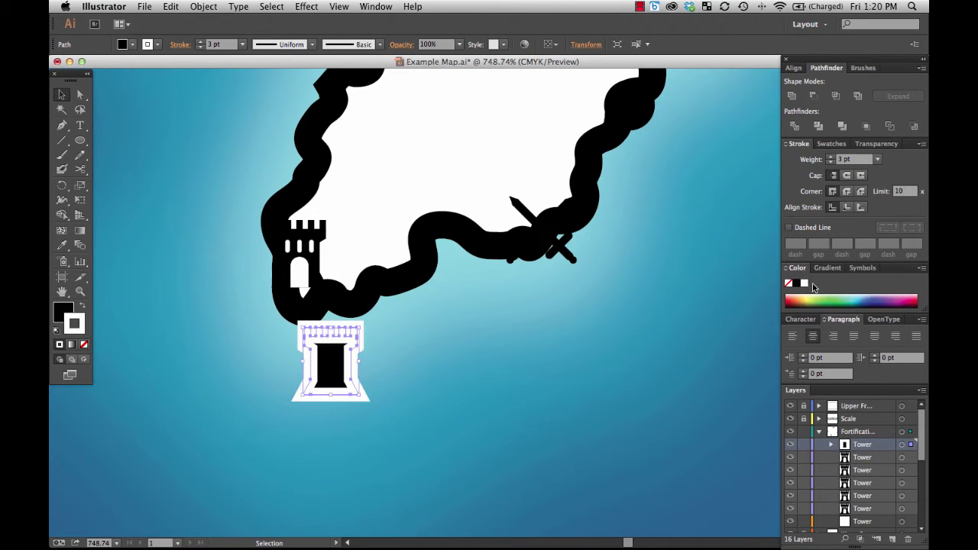
{"action": "left_click_drag", "start_coordinate": [345, 365], "coordinate": [329, 323]}
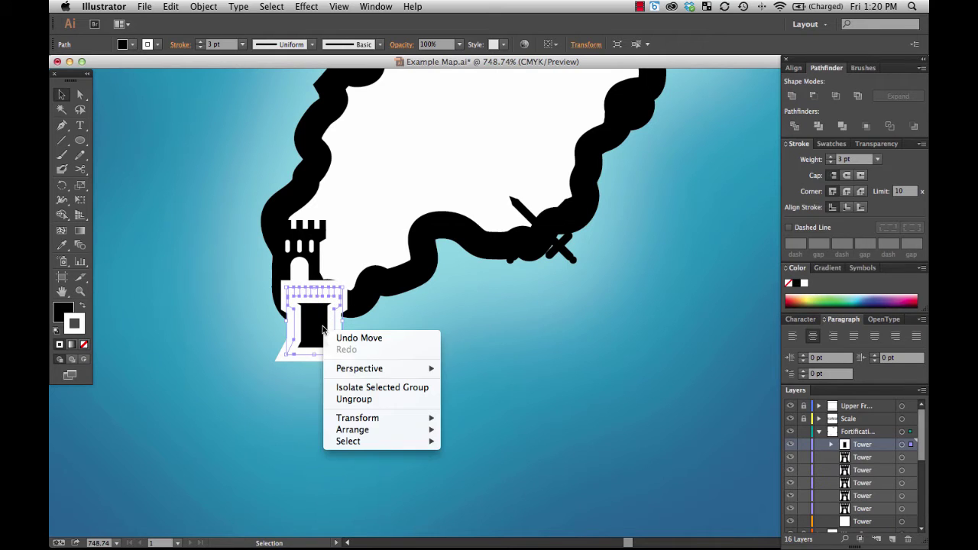
{"action": "right_click", "coordinate": [324, 331]}
{"action": "mouse_move", "coordinate": [386, 430]}
{"action": "left_click", "coordinate": [482, 467]}
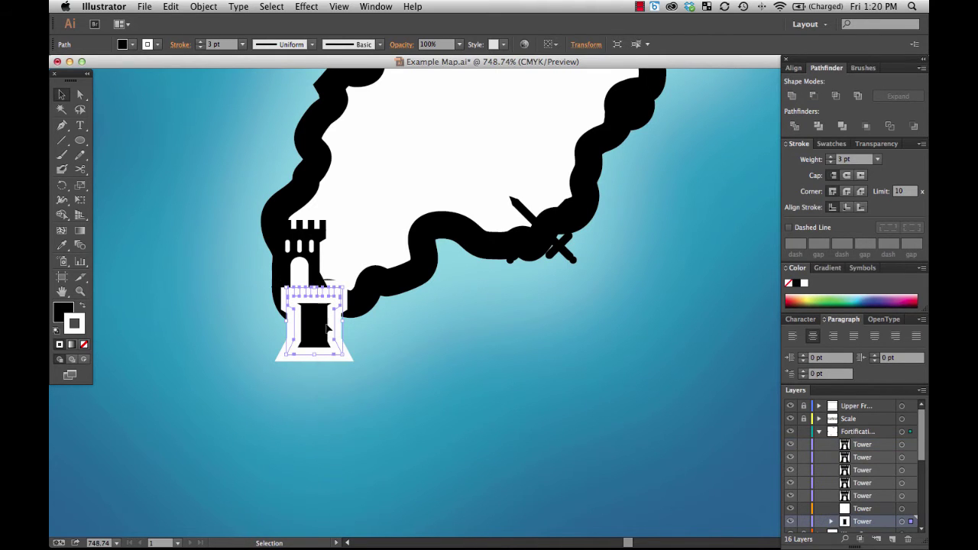
{"action": "left_click_drag", "start_coordinate": [308, 262], "coordinate": [321, 329]}
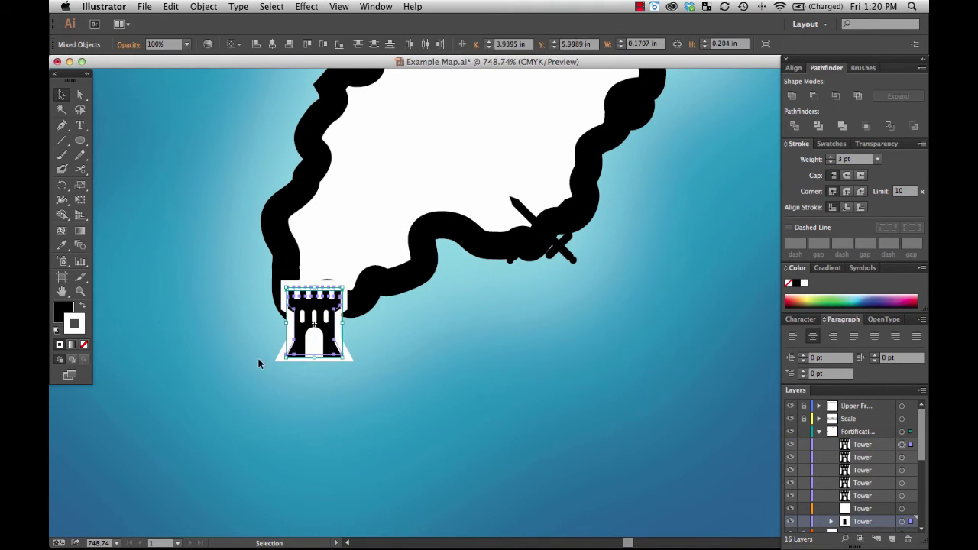
Align the tower over its white halo and move it onto the road's left bend.
{"action": "left_click", "coordinate": [795, 68]}
{"action": "left_click", "coordinate": [895, 97]}
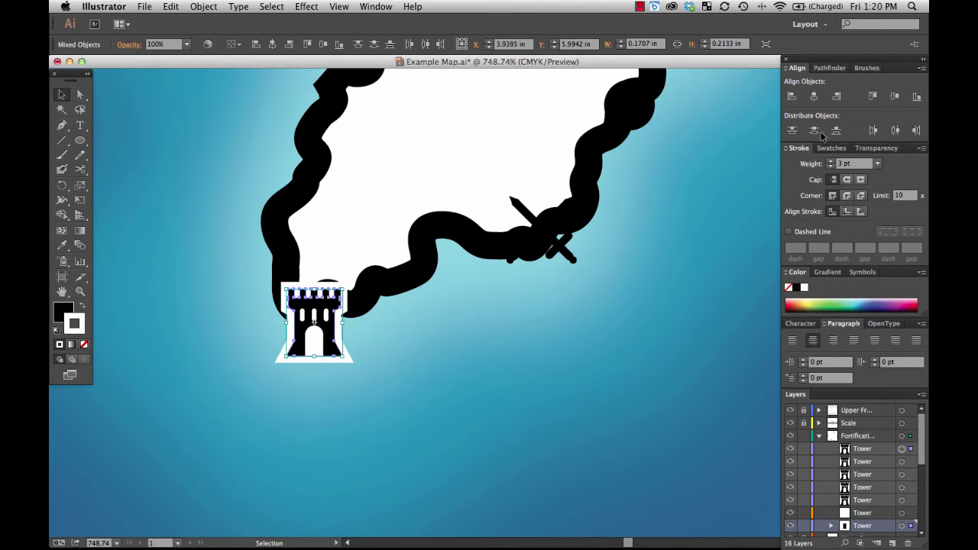
{"action": "left_click_drag", "start_coordinate": [324, 326], "coordinate": [309, 284]}
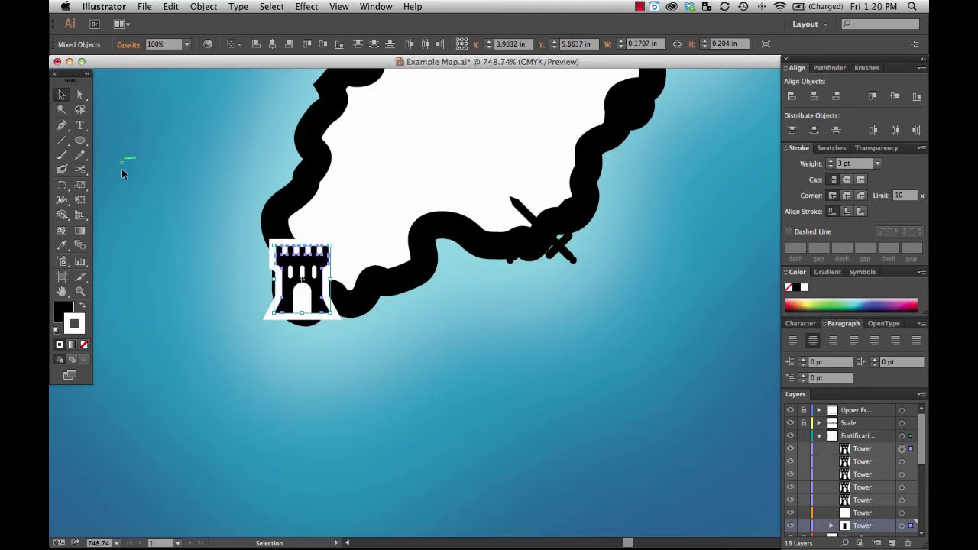
{"action": "left_click", "coordinate": [112, 119]}
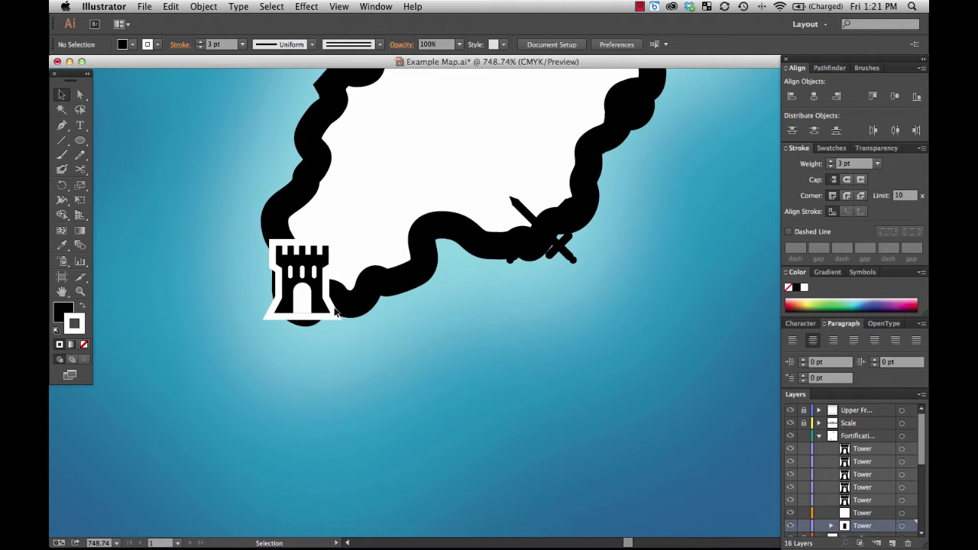
Apply a 5.3 px Gaussian Blur to the tower's white outline.
{"action": "left_click_drag", "start_coordinate": [304, 288], "coordinate": [392, 280]}
{"action": "left_click", "coordinate": [304, 288]}
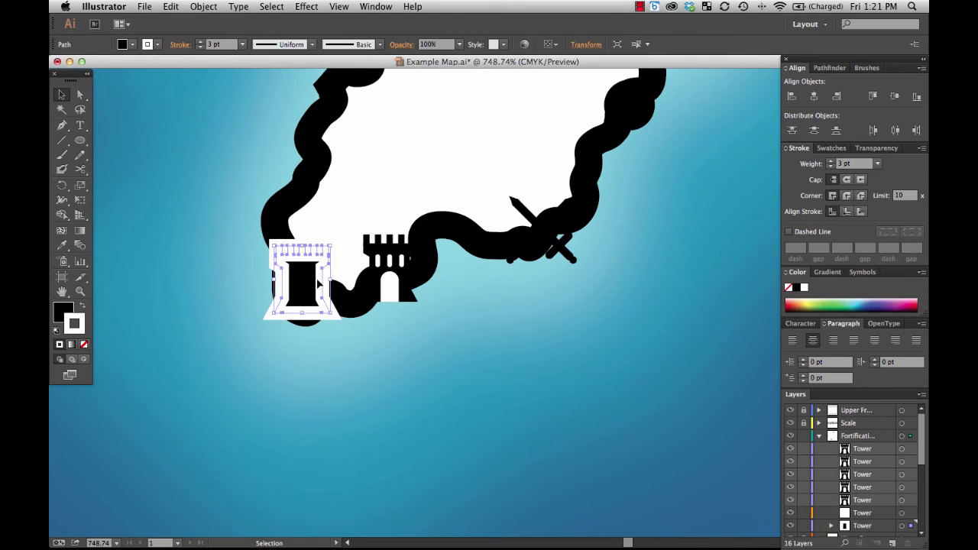
{"action": "left_click", "coordinate": [306, 7]}
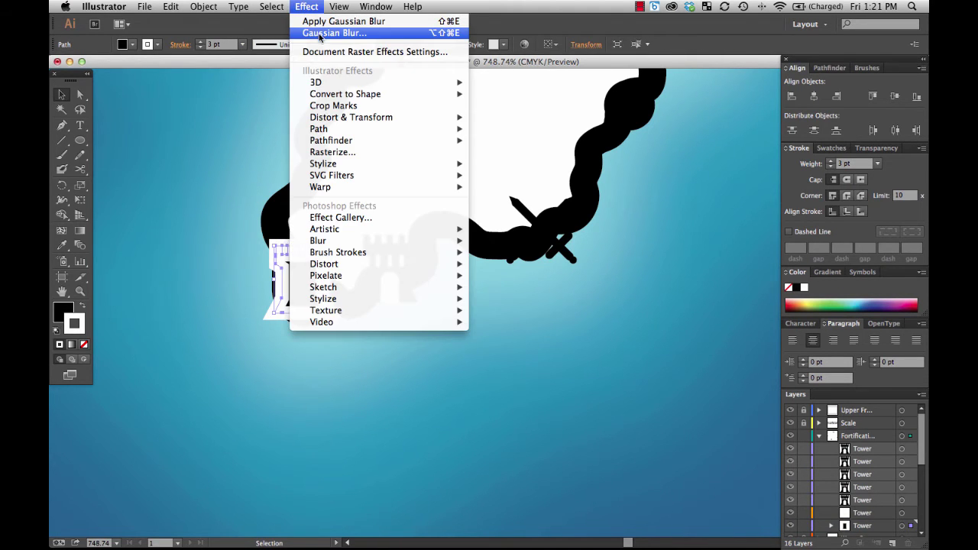
{"action": "left_click", "coordinate": [371, 34]}
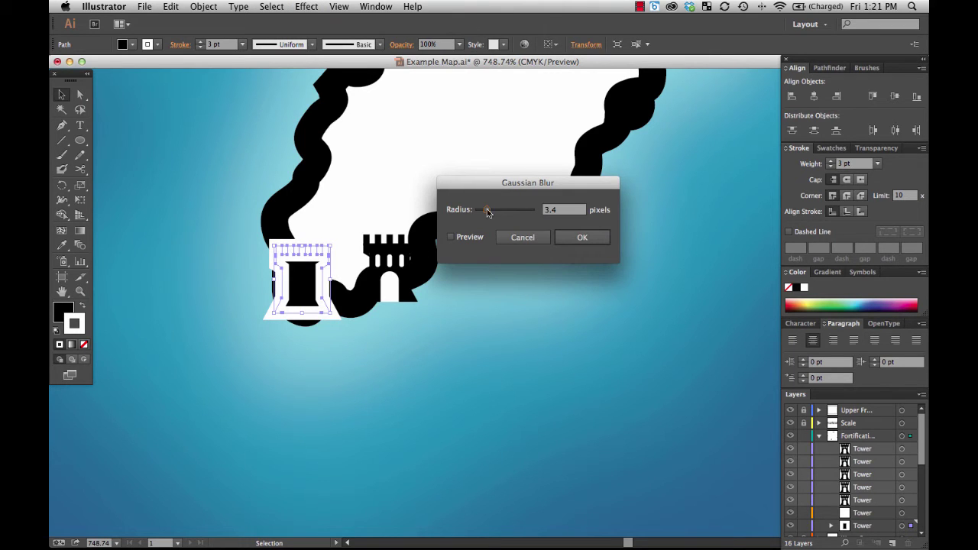
{"action": "left_click_drag", "start_coordinate": [486, 210], "coordinate": [484, 212]}
{"action": "left_click", "coordinate": [452, 237]}
{"action": "left_click", "coordinate": [597, 236]}
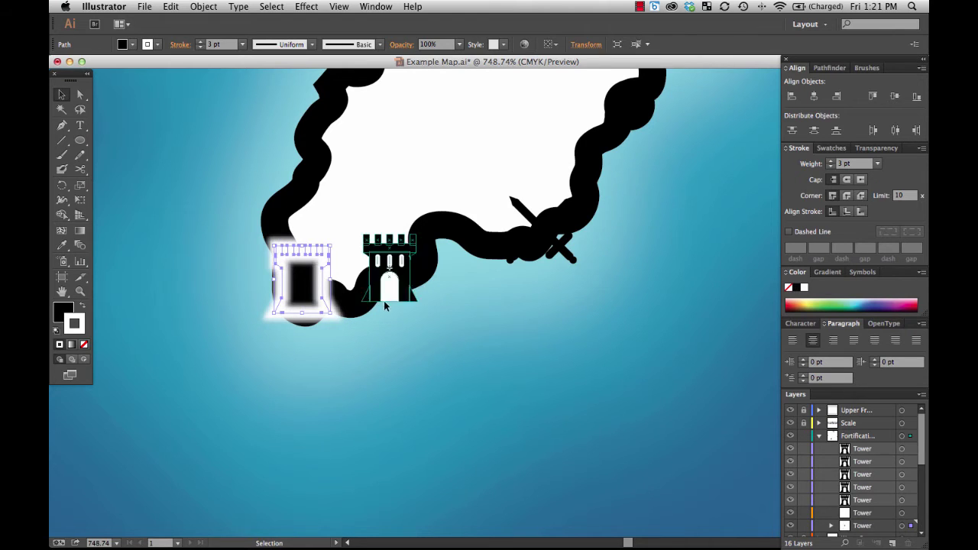
{"action": "left_click", "coordinate": [368, 333]}
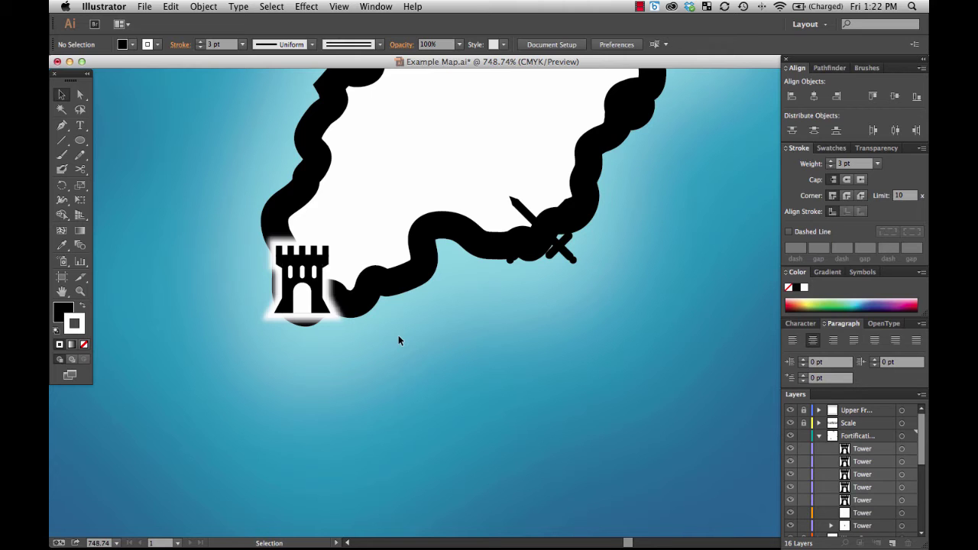
Paste a copy of the Tower symbol onto the upper riverbank.
{"action": "left_click", "coordinate": [299, 283]}
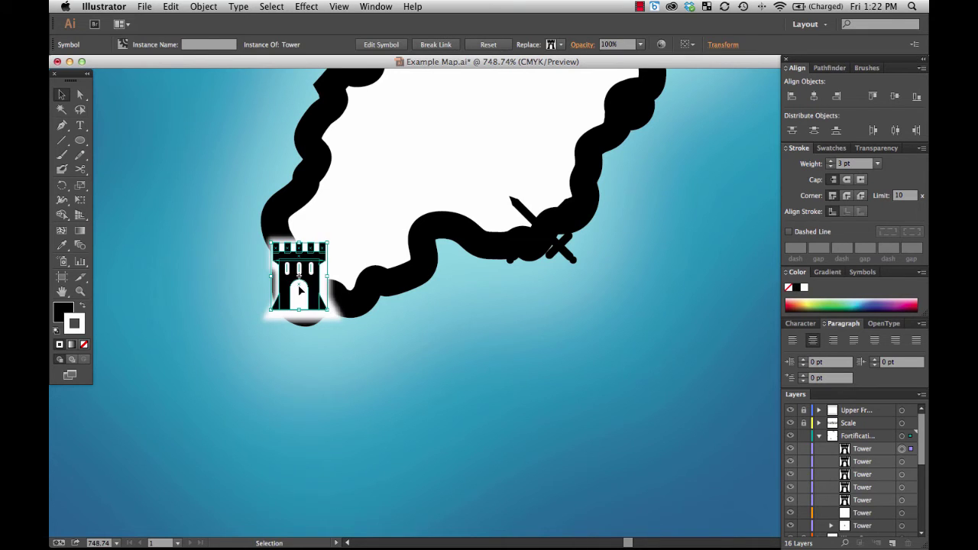
{"action": "left_click_drag", "start_coordinate": [299, 287], "coordinate": [301, 292]}
{"action": "key", "text": "super+v"}
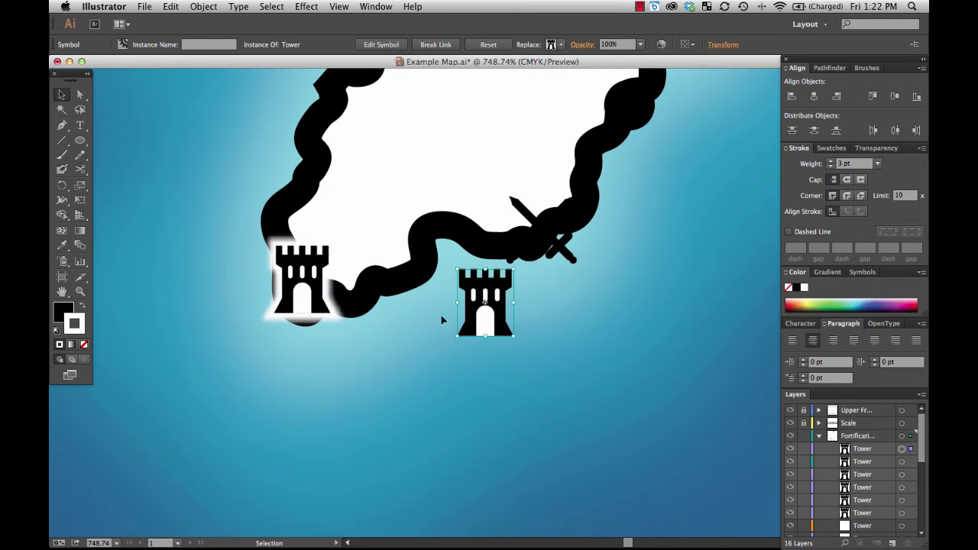
{"action": "left_click_drag", "start_coordinate": [484, 302], "coordinate": [306, 141]}
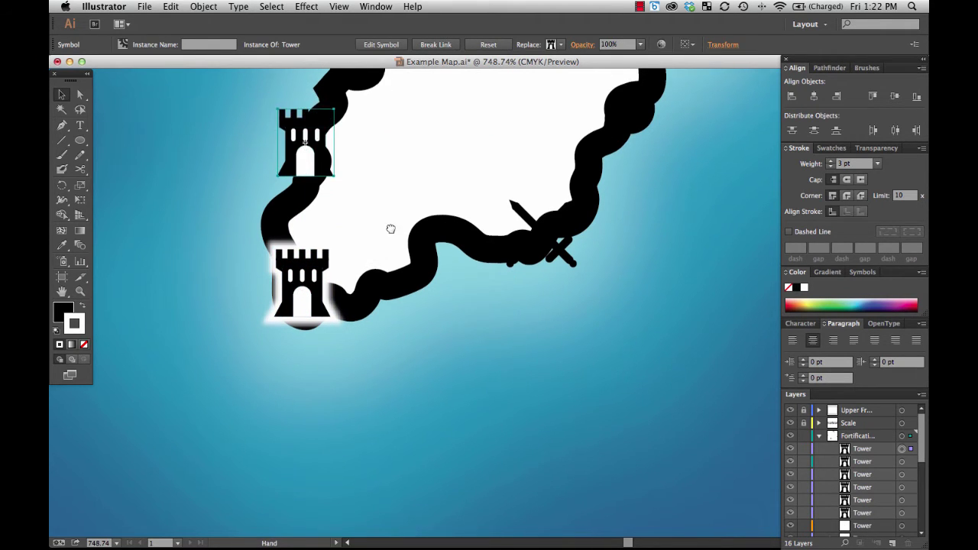
Duplicate the upper tower onto the open water at left and break its Tower symbol link.
{"action": "scroll", "coordinate": [413, 267], "scroll_direction": "up", "scroll_amount": 5}
{"action": "scroll", "coordinate": [412, 267], "scroll_direction": "left", "scroll_amount": 2}
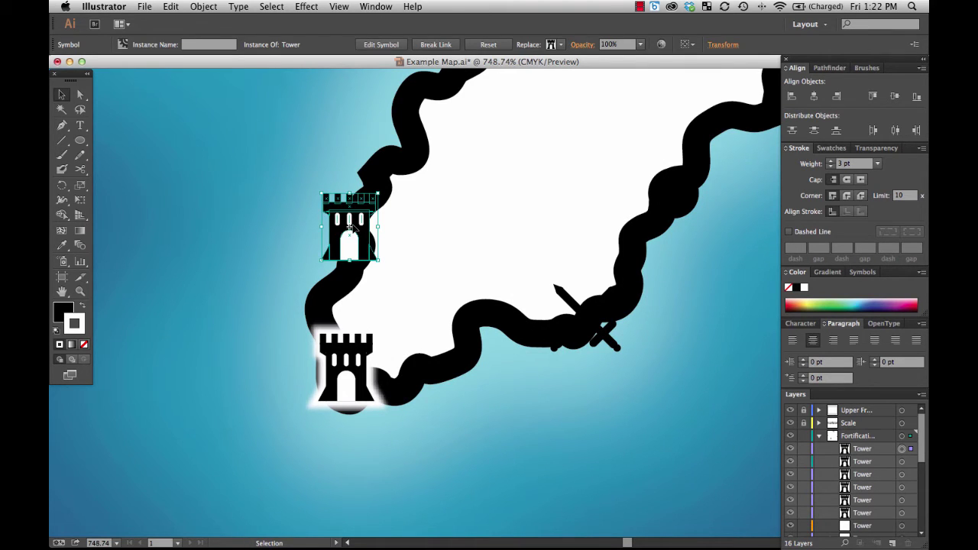
{"action": "key", "text": "super"}
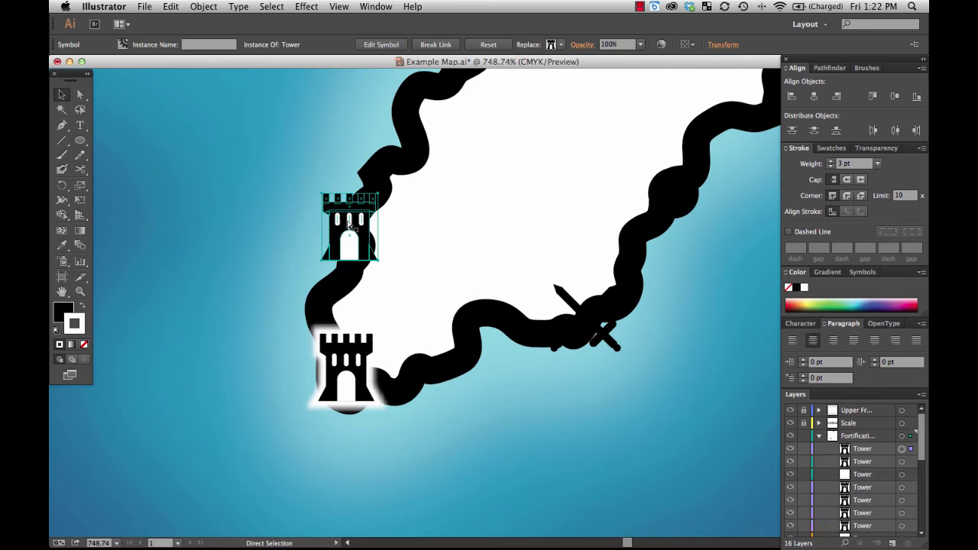
{"action": "left_click_drag", "start_coordinate": [349, 223], "coordinate": [204, 211]}
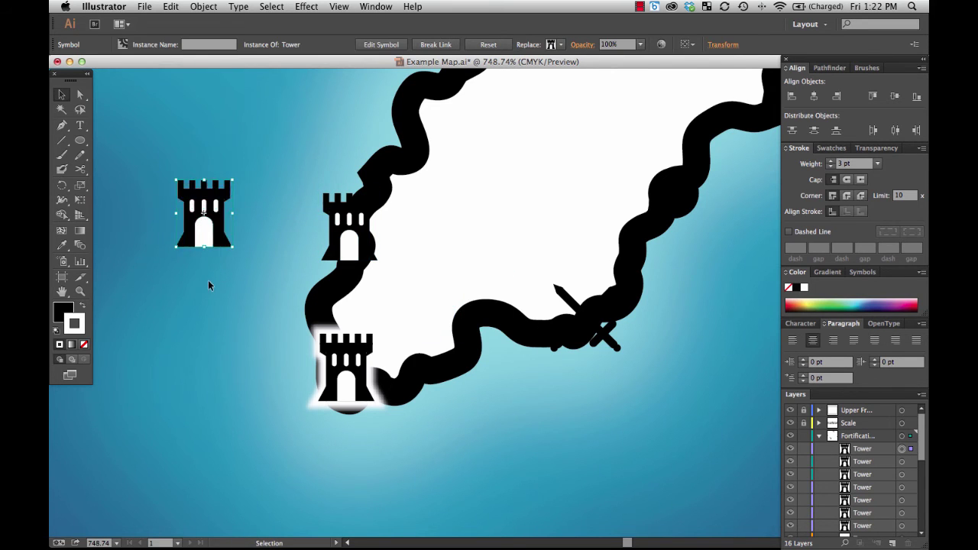
{"action": "right_click", "coordinate": [206, 230]}
{"action": "left_click", "coordinate": [265, 267]}
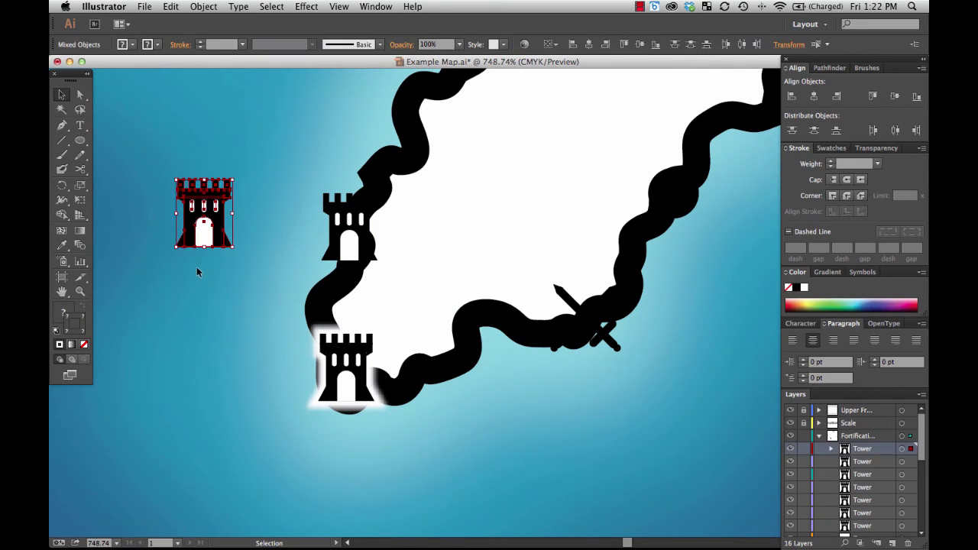
{"action": "left_click", "coordinate": [196, 271]}
Delete the copy's white windows and fill the remaining silhouette white.
{"action": "left_click_drag", "start_coordinate": [221, 222], "coordinate": [222, 342]}
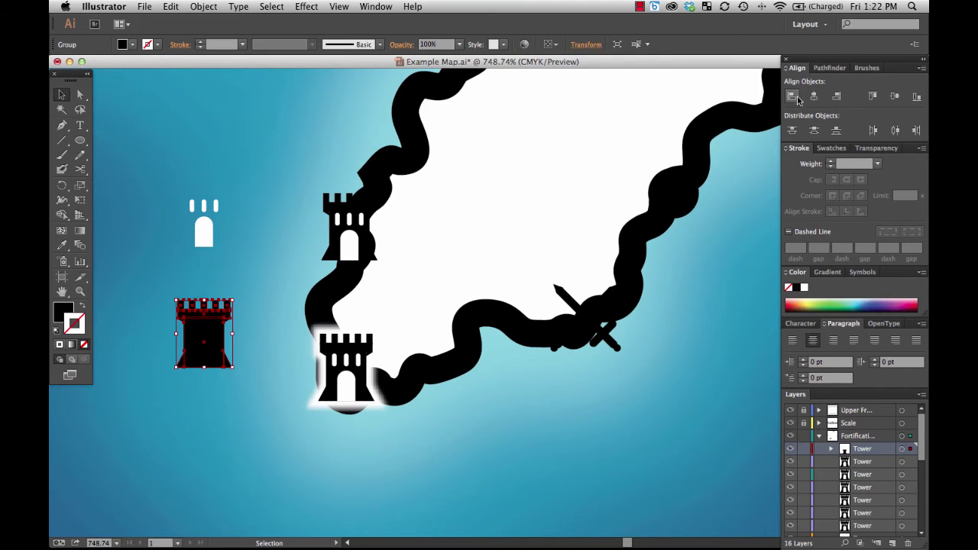
{"action": "left_click", "coordinate": [817, 68]}
{"action": "left_click", "coordinate": [250, 252]}
{"action": "left_click", "coordinate": [204, 221]}
{"action": "key", "text": "Delete"}
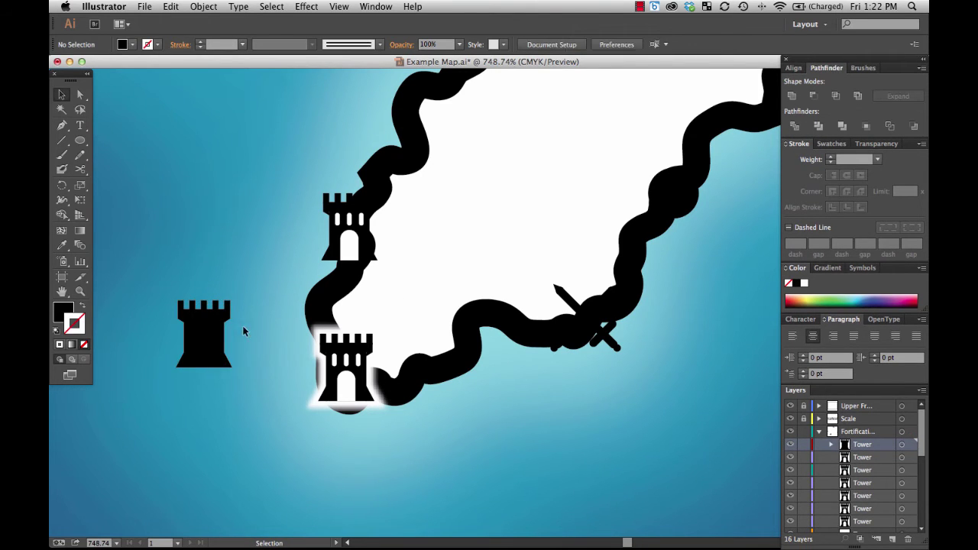
{"action": "left_click_drag", "start_coordinate": [199, 356], "coordinate": [241, 262]}
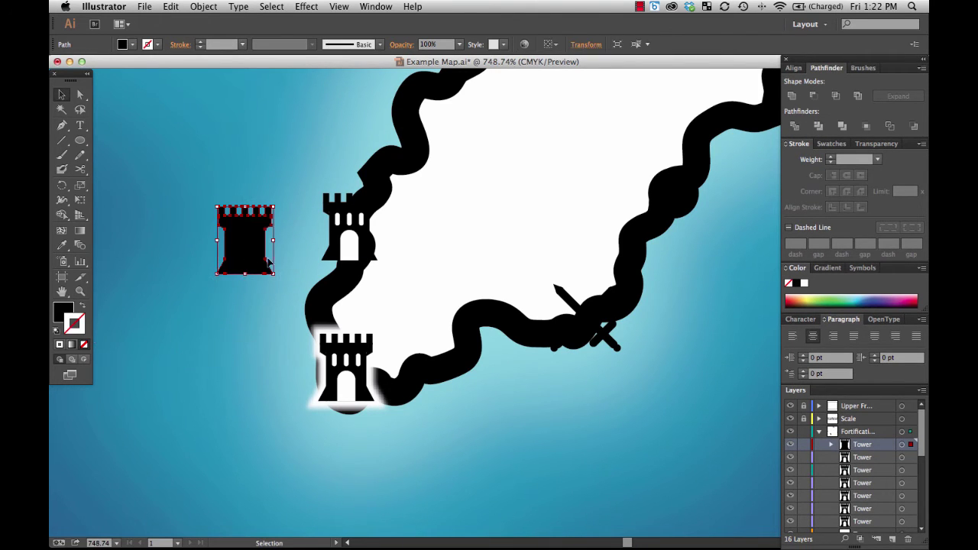
{"action": "left_click", "coordinate": [61, 314]}
{"action": "left_click", "coordinate": [805, 283]}
Scale the white silhouette to 115% and place it behind the upper black tower.
{"action": "right_click", "coordinate": [239, 254]}
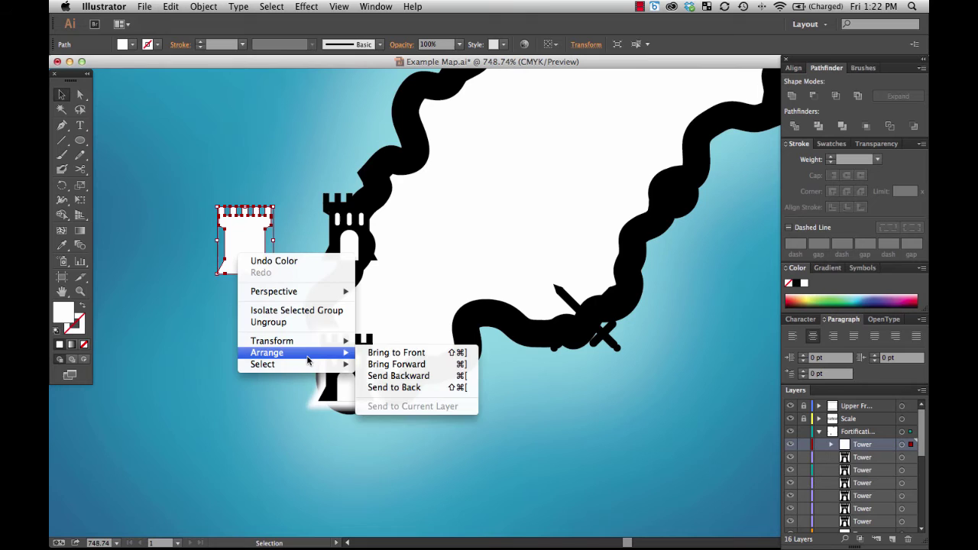
{"action": "mouse_move", "coordinate": [307, 343]}
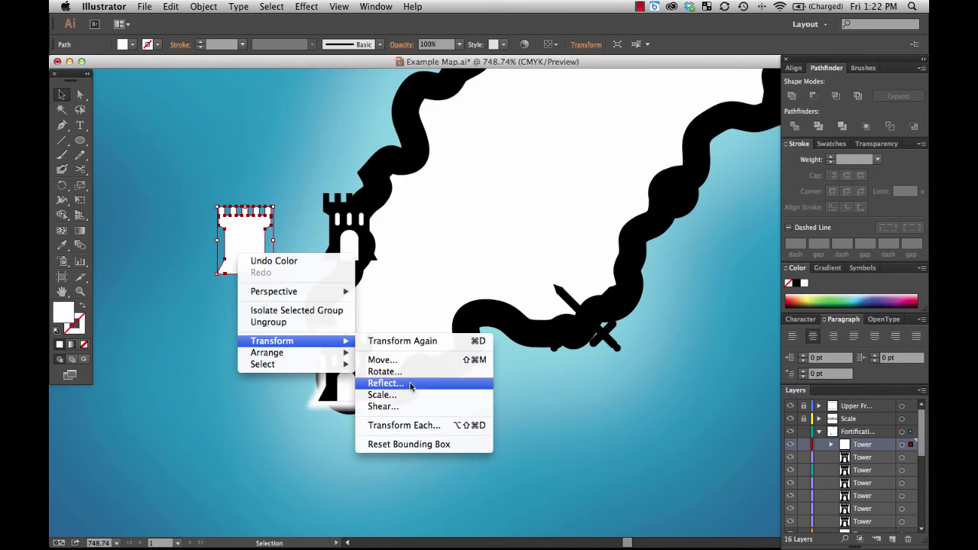
{"action": "left_click", "coordinate": [382, 394]}
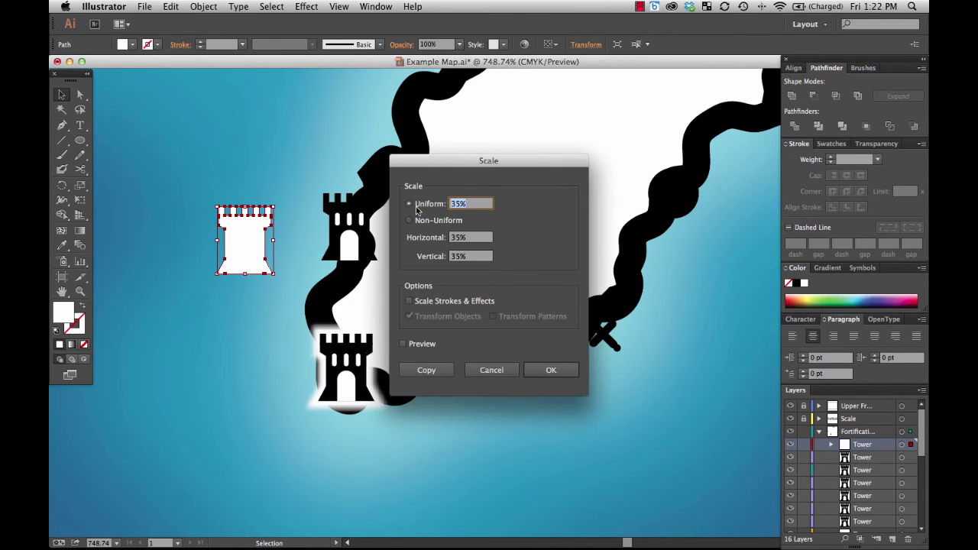
{"action": "type", "text": "115"}
{"action": "key", "text": "Return"}
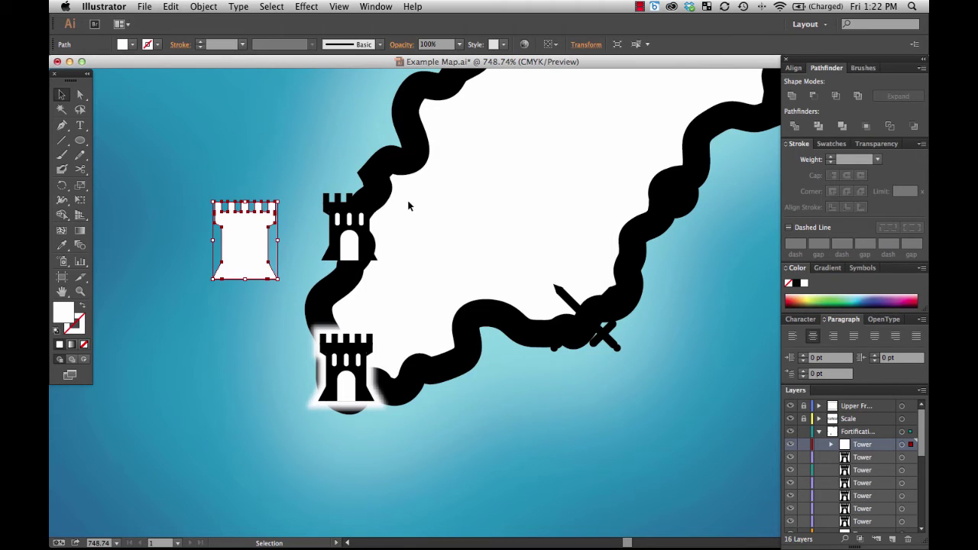
{"action": "left_click_drag", "start_coordinate": [250, 238], "coordinate": [354, 221]}
{"action": "right_click", "coordinate": [364, 223]}
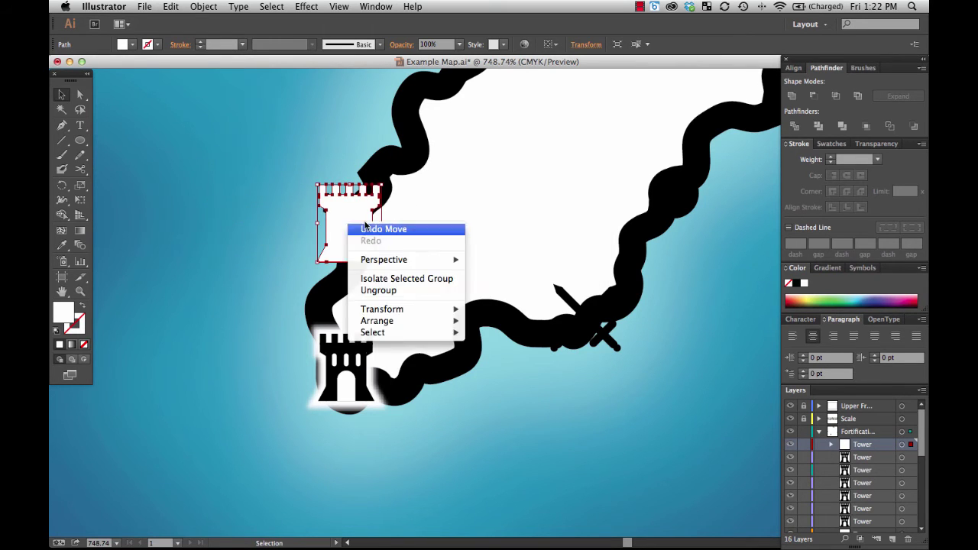
{"action": "mouse_move", "coordinate": [413, 321]}
{"action": "left_click", "coordinate": [497, 360]}
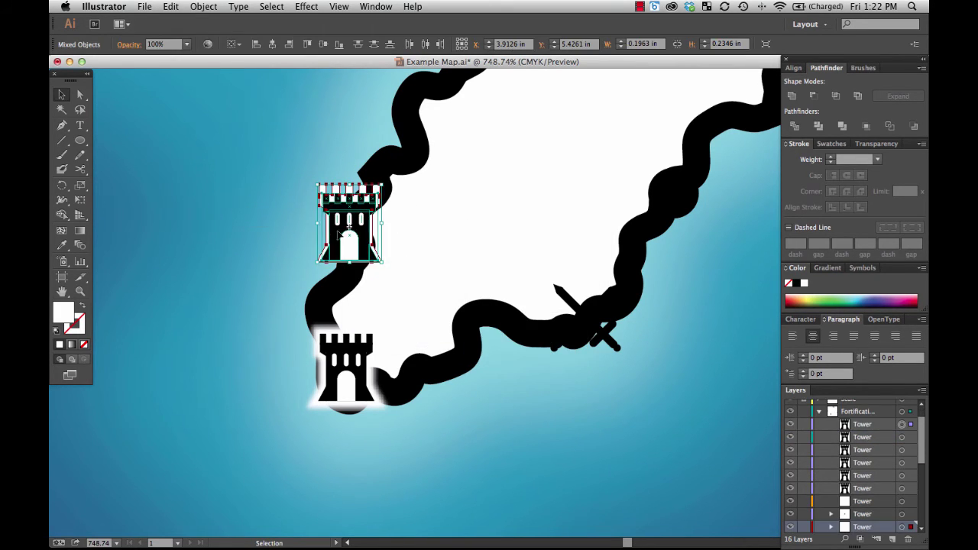
Move the tower and its backing to open water and centre the tower on the backing.
{"action": "left_click_drag", "start_coordinate": [337, 234], "coordinate": [243, 214]}
{"action": "left_click", "coordinate": [271, 287]}
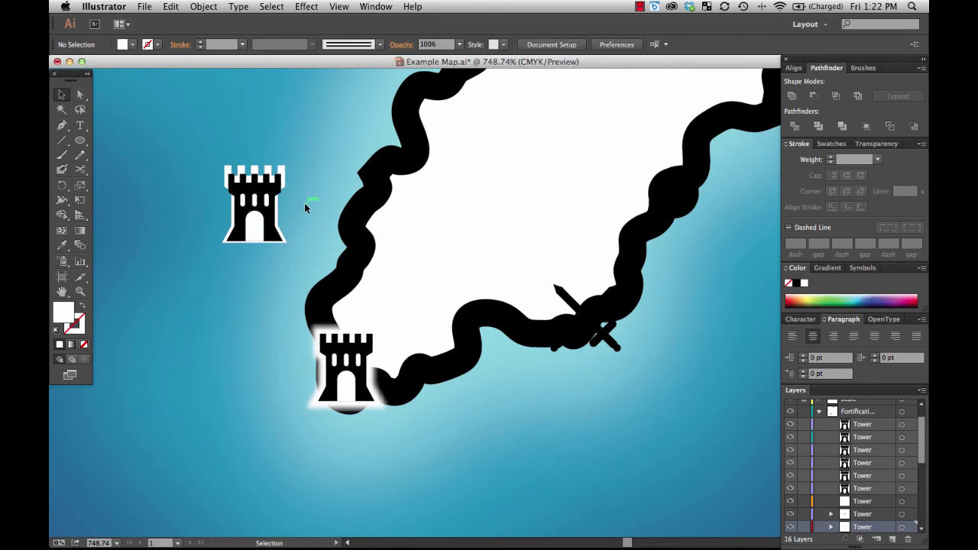
{"action": "left_click_drag", "start_coordinate": [302, 208], "coordinate": [254, 217]}
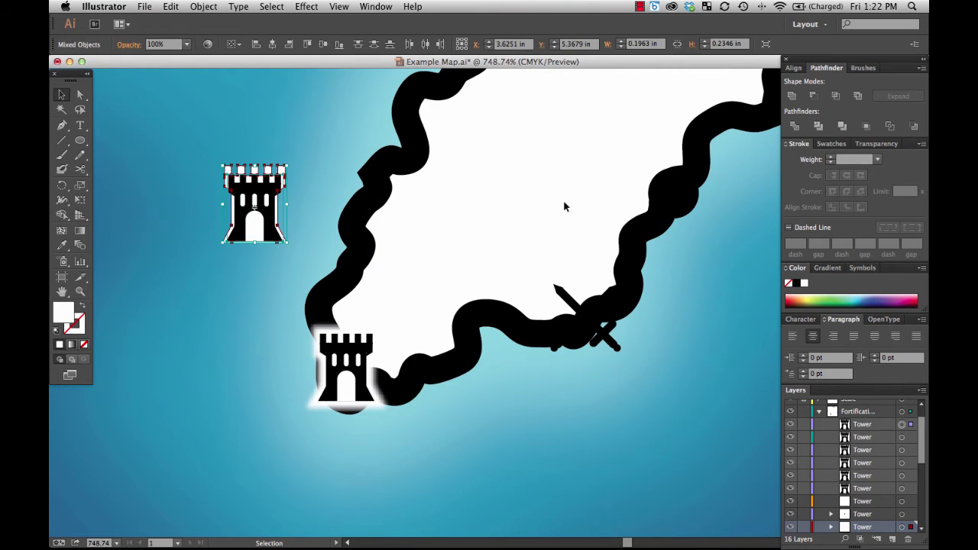
{"action": "left_click", "coordinate": [795, 68]}
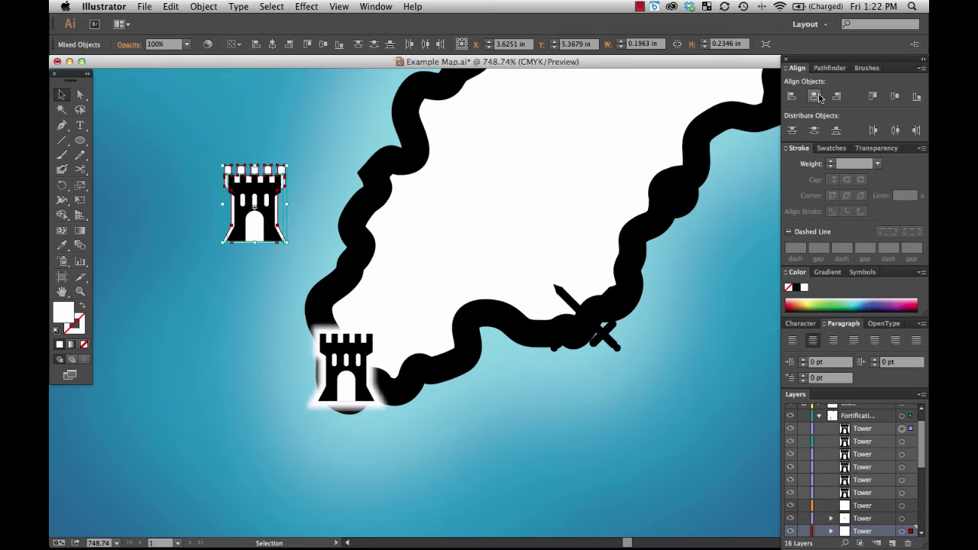
{"action": "left_click", "coordinate": [894, 95]}
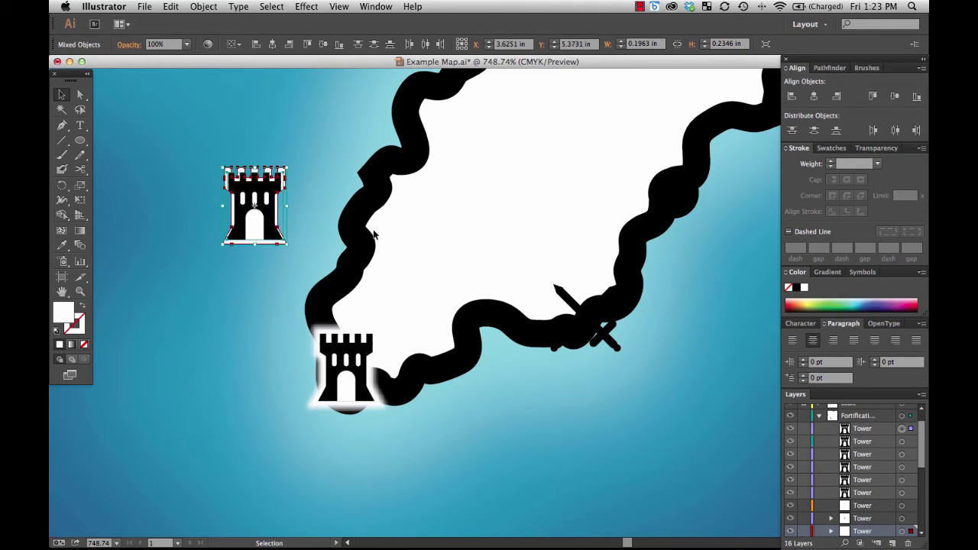
{"action": "left_click", "coordinate": [310, 125]}
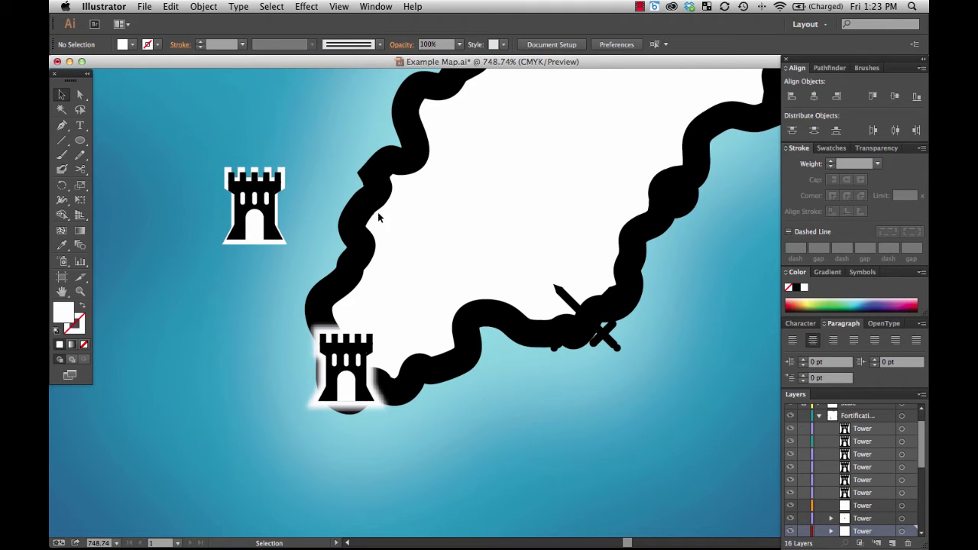
Enlarge the white backing by another 115% and select it together with the tower icon.
{"action": "left_click", "coordinate": [264, 168]}
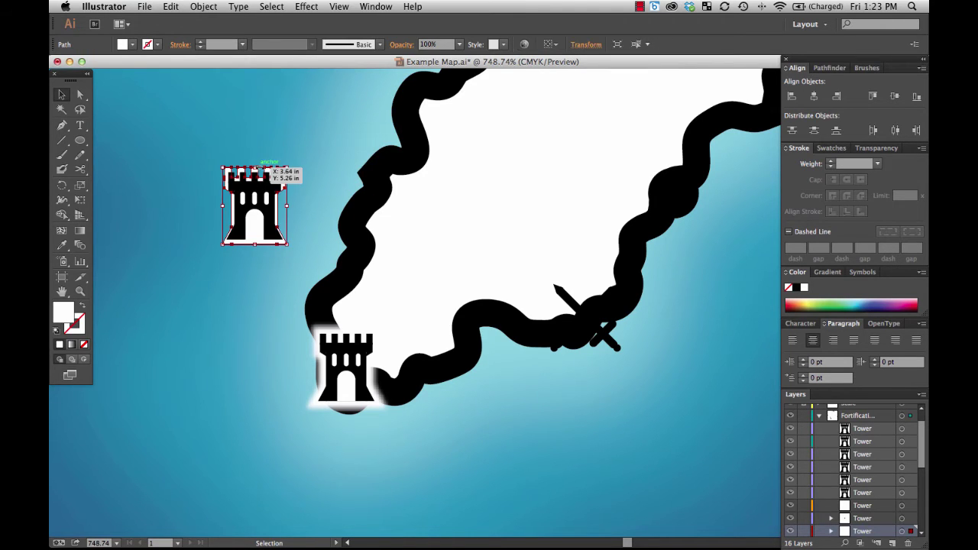
{"action": "right_click", "coordinate": [258, 170]}
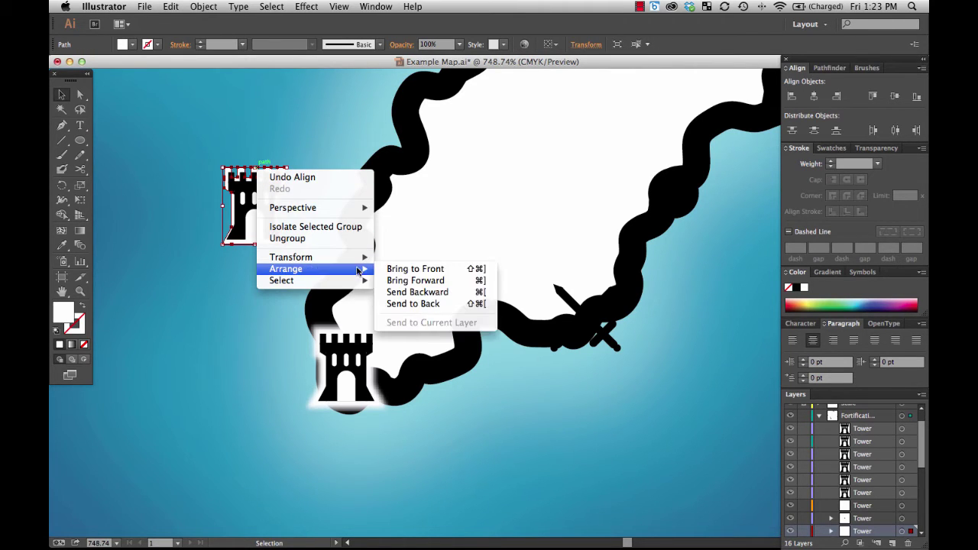
{"action": "mouse_move", "coordinate": [321, 257]}
{"action": "left_click", "coordinate": [413, 311]}
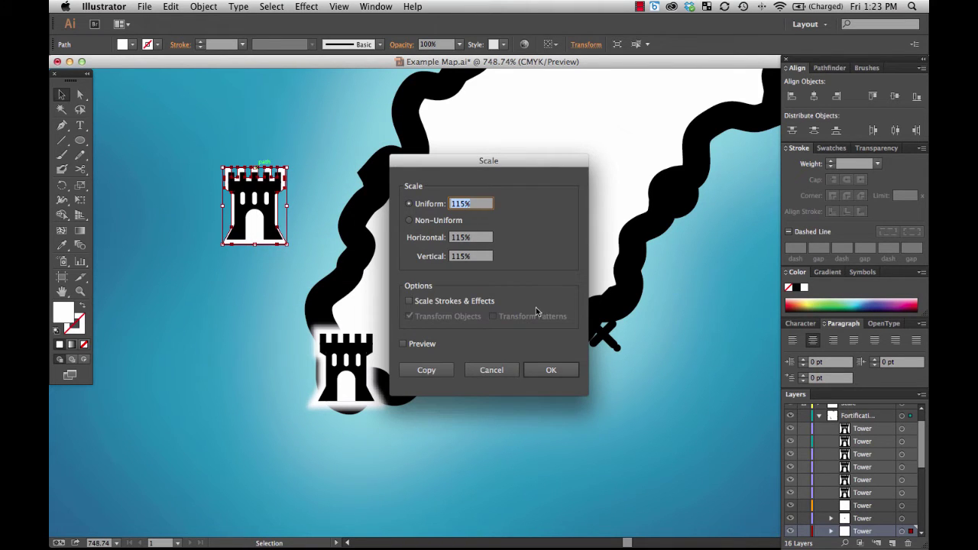
{"action": "left_click", "coordinate": [551, 370]}
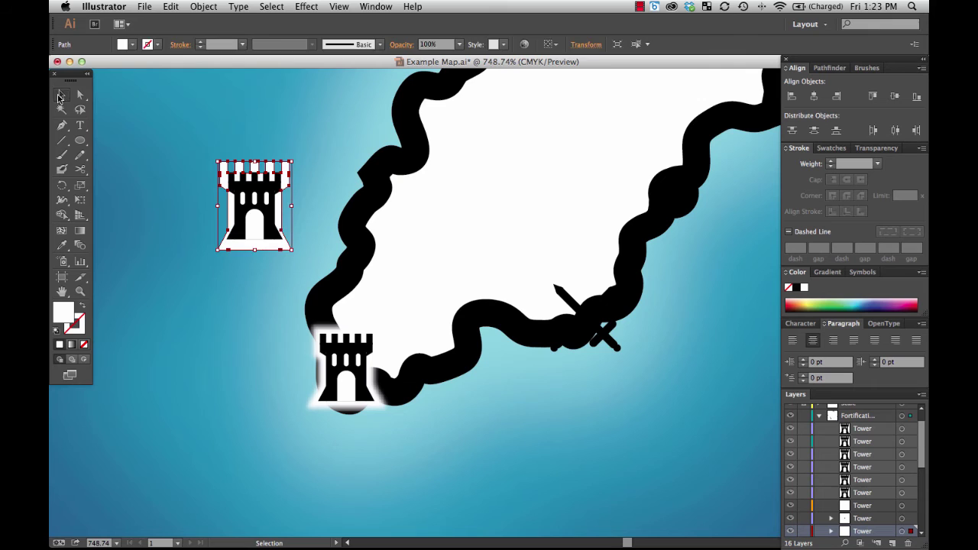
{"action": "key", "text": "ctrl+a"}
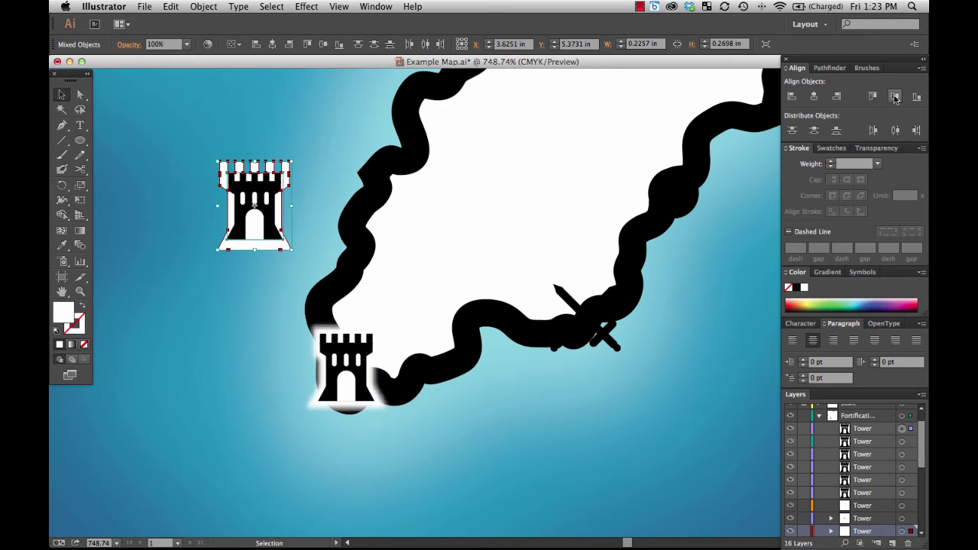
{"action": "left_click", "coordinate": [323, 203]}
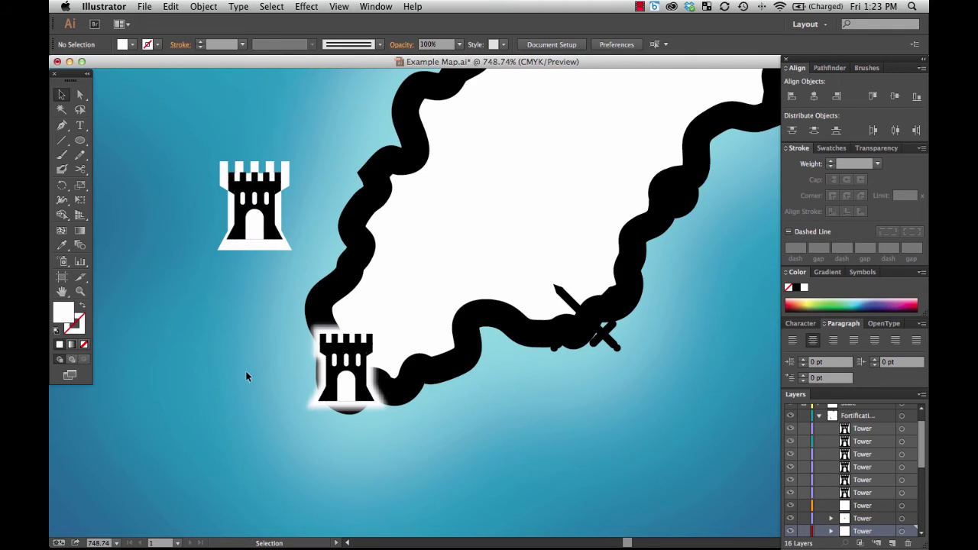
{"action": "left_click", "coordinate": [256, 205]}
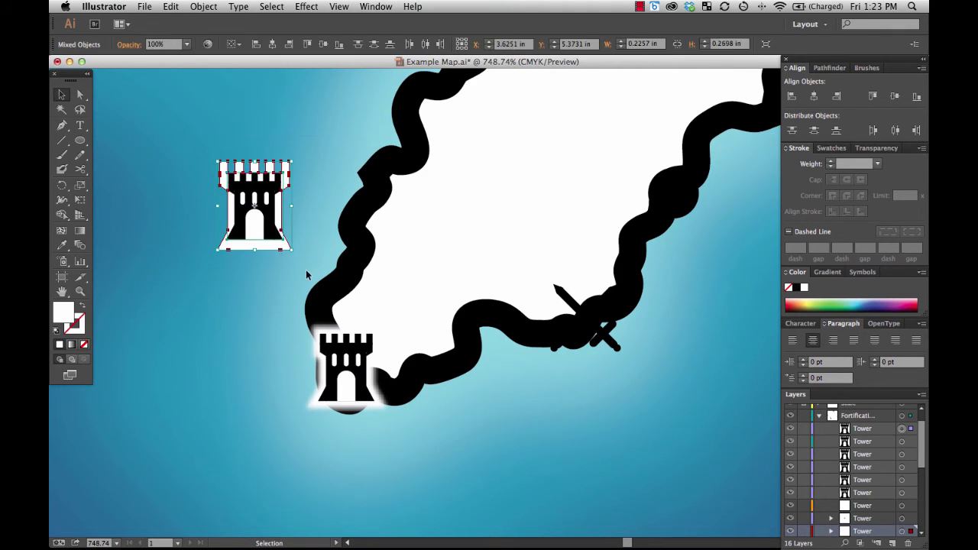
Delete the upper tower, then copy the crossed-swords Battle symbol below and unlink it from the symbol.
{"action": "key", "text": "Delete"}
{"action": "scroll", "coordinate": [922, 466], "scroll_direction": "up", "scroll_amount": 5}
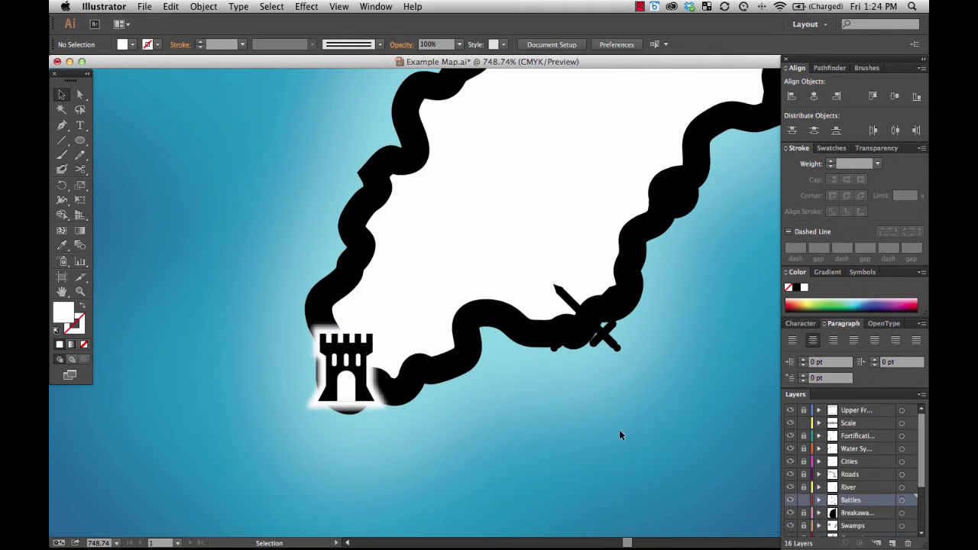
{"action": "left_click", "coordinate": [597, 329]}
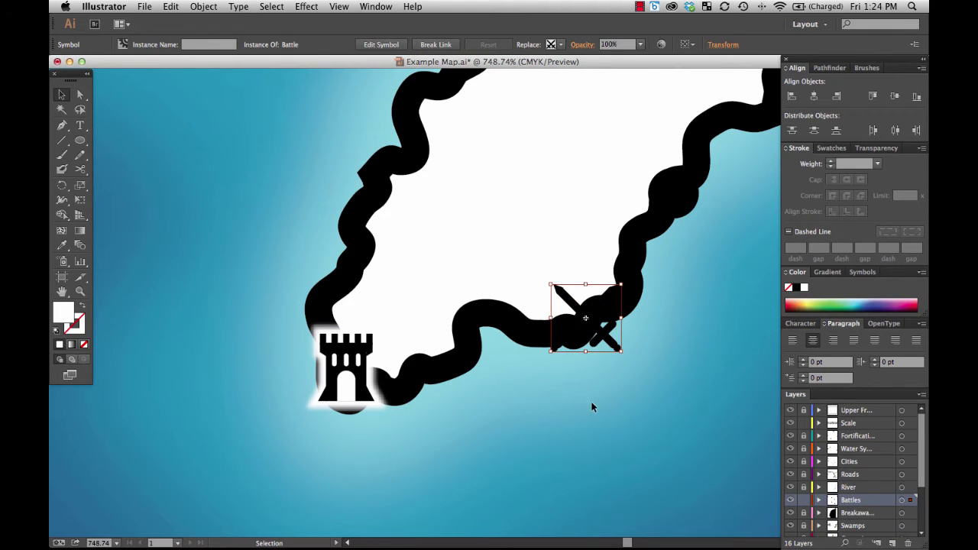
{"action": "left_click_drag", "start_coordinate": [593, 327], "coordinate": [595, 405]}
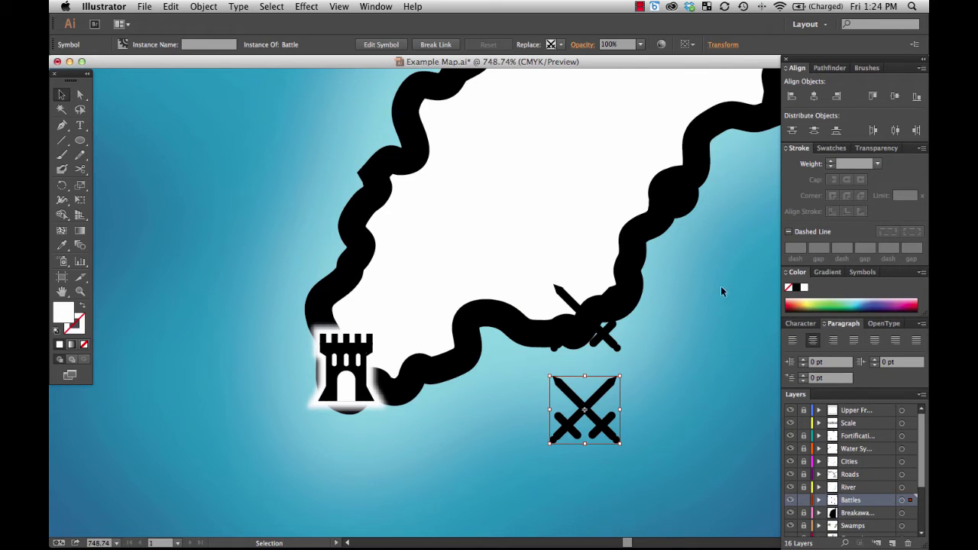
{"action": "right_click", "coordinate": [595, 405]}
{"action": "left_click", "coordinate": [645, 441]}
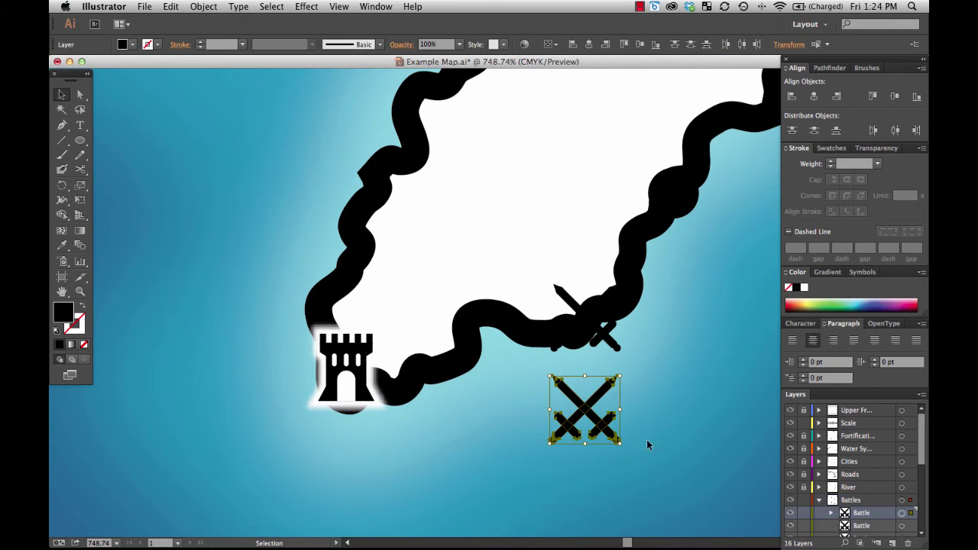
{"action": "left_click", "coordinate": [72, 328]}
Give the copied crossed swords a 2 pt white stroke and send them to the back.
{"action": "left_click", "coordinate": [831, 162]}
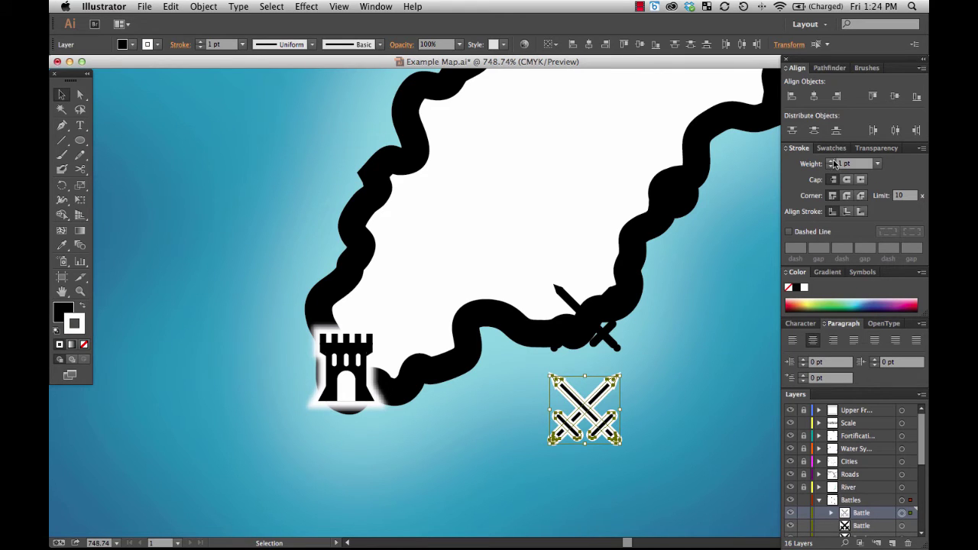
{"action": "left_click", "coordinate": [832, 161]}
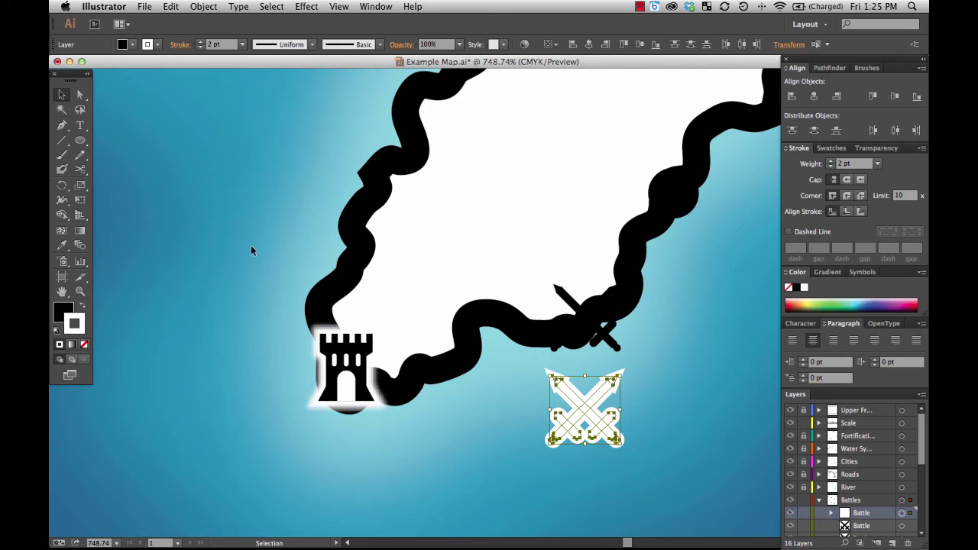
{"action": "right_click", "coordinate": [596, 409]}
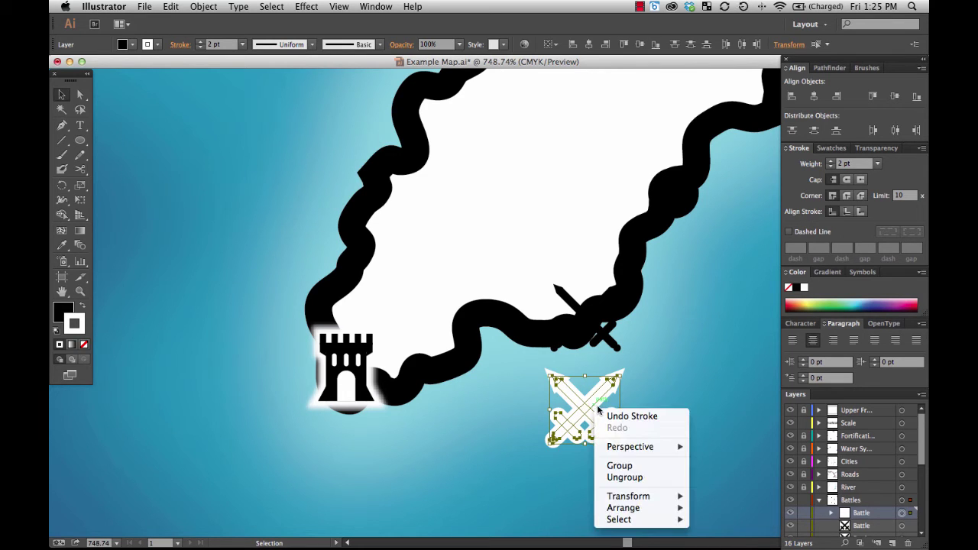
{"action": "mouse_move", "coordinate": [651, 510]}
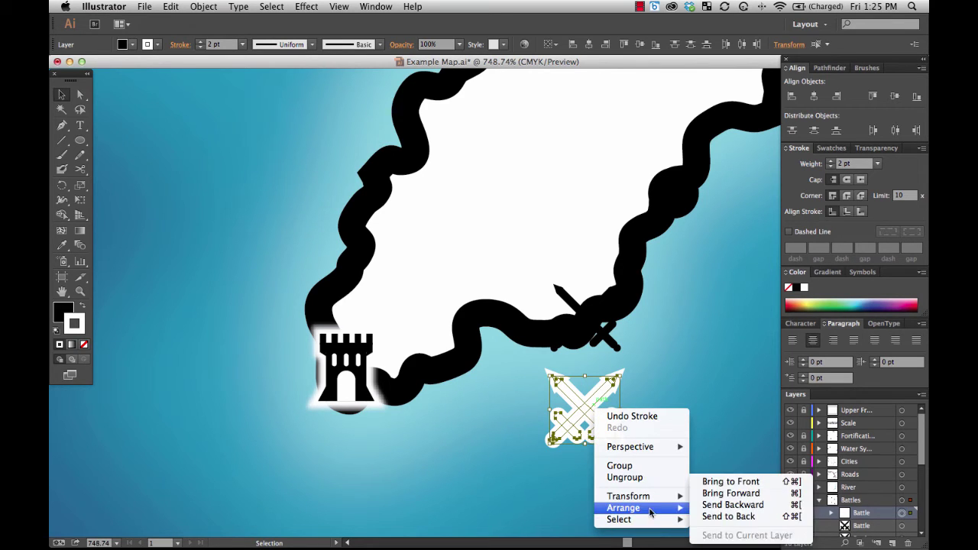
{"action": "left_click", "coordinate": [732, 517]}
Group the white-outlined sword paths and drag the black swords onto them.
{"action": "right_click", "coordinate": [589, 417]}
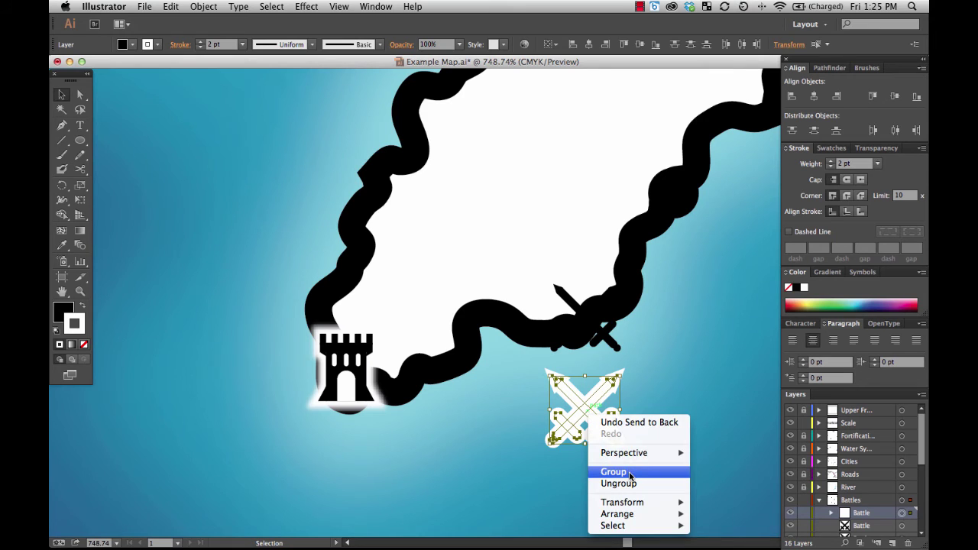
{"action": "left_click", "coordinate": [647, 379]}
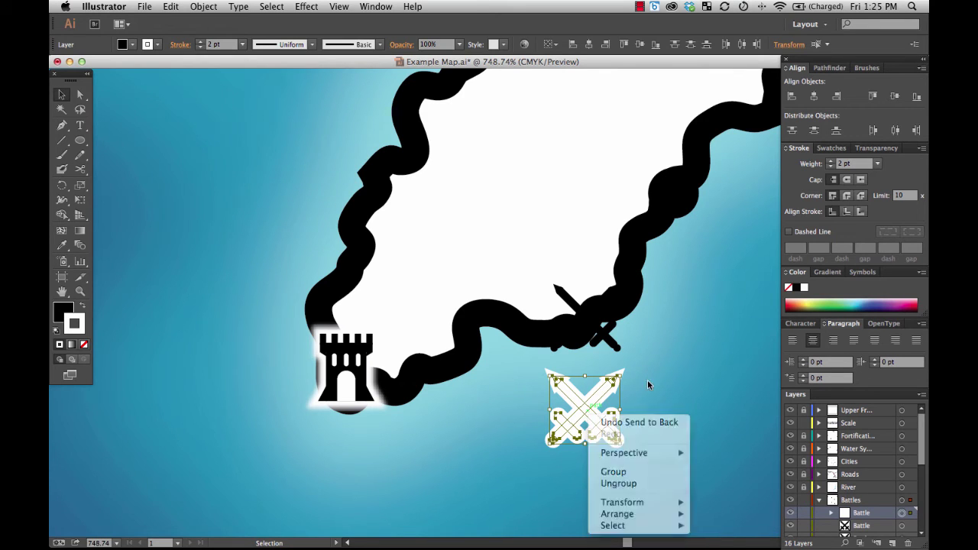
{"action": "right_click", "coordinate": [591, 406]}
{"action": "left_click", "coordinate": [627, 465]}
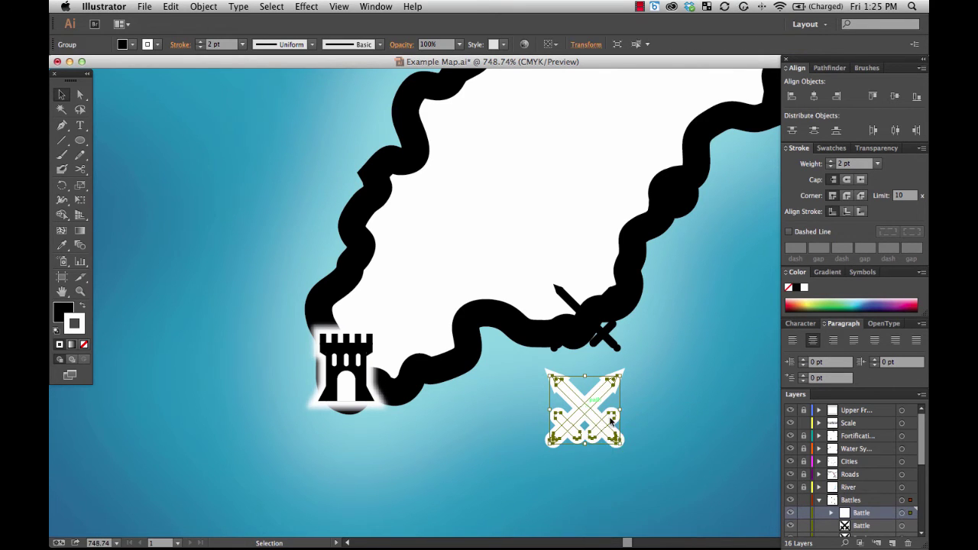
{"action": "left_click_drag", "start_coordinate": [584, 294], "coordinate": [585, 415]}
Select both sword groups together and place the haloed swords icon on the black line's bend.
{"action": "left_click", "coordinate": [648, 385]}
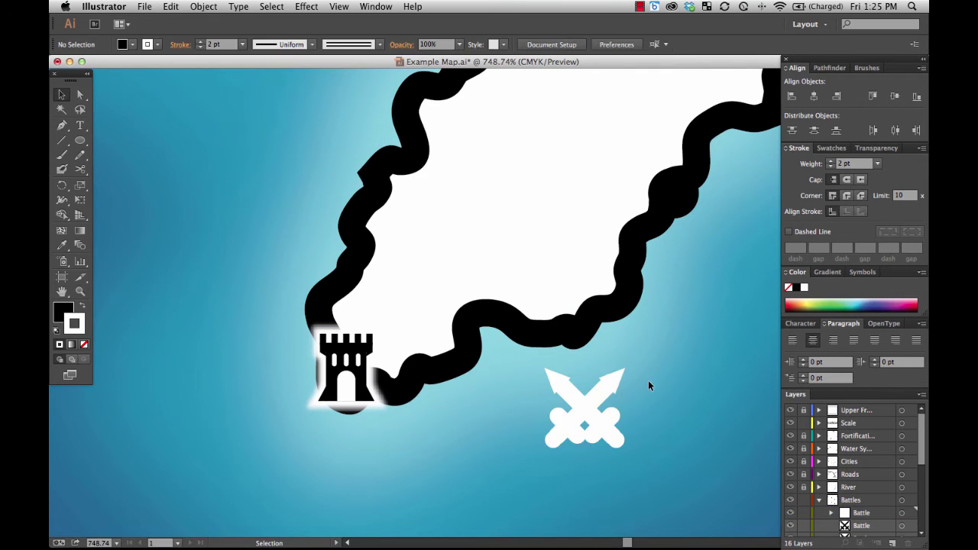
{"action": "left_click_drag", "start_coordinate": [648, 386], "coordinate": [539, 452]}
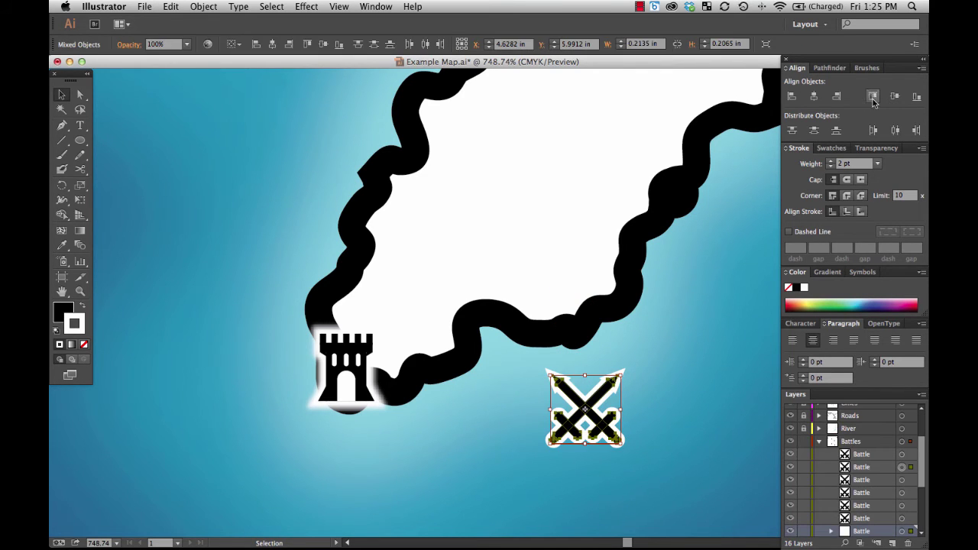
{"action": "left_click", "coordinate": [698, 359]}
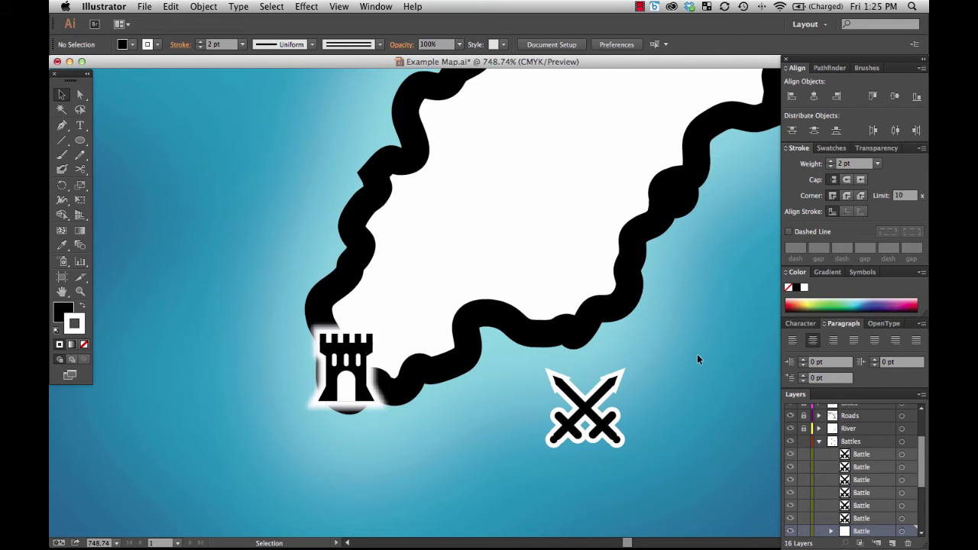
{"action": "left_click_drag", "start_coordinate": [510, 361], "coordinate": [606, 304]}
Deselect the haloed swords to view the full map with roads, symbols and the Arckham label.
{"action": "left_click", "coordinate": [667, 360]}
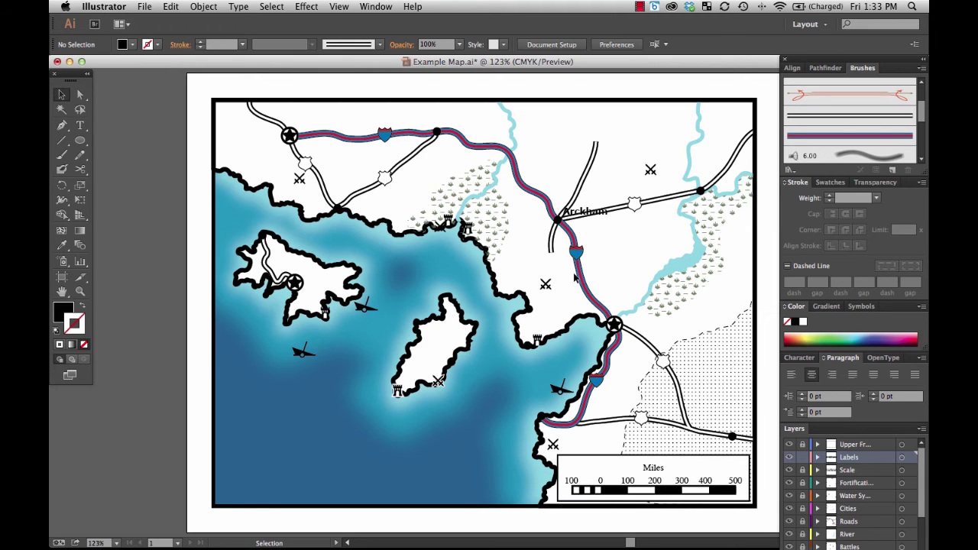
Zoom in on the Arckham label at the road crossing with a Zoom tool marquee.
{"action": "left_click", "coordinate": [80, 292]}
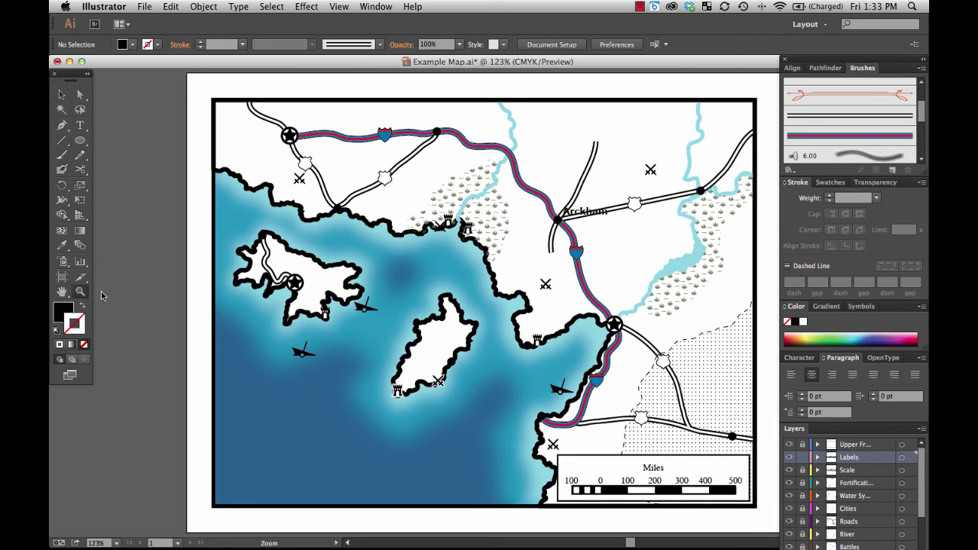
{"action": "left_click_drag", "start_coordinate": [527, 181], "coordinate": [639, 255]}
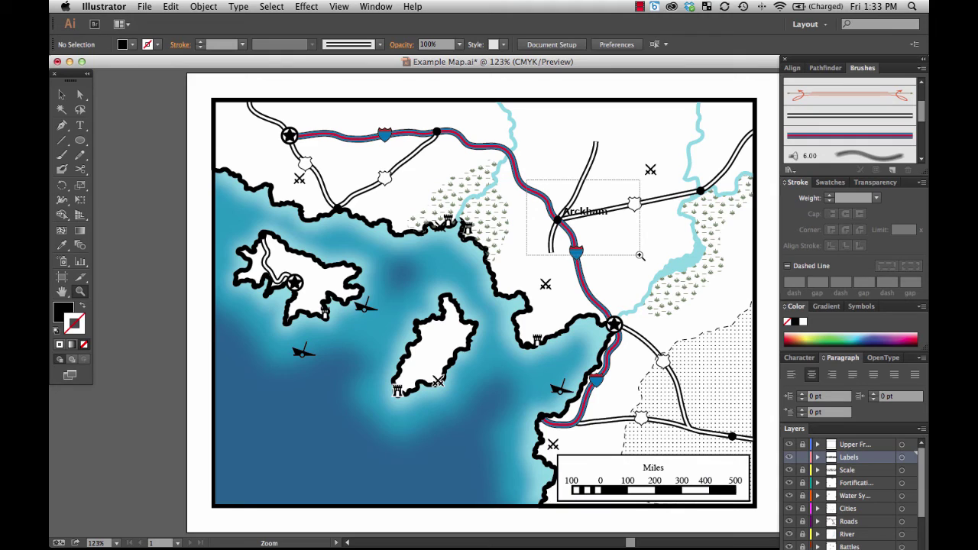
{"action": "left_click_drag", "start_coordinate": [639, 255], "coordinate": [640, 253]}
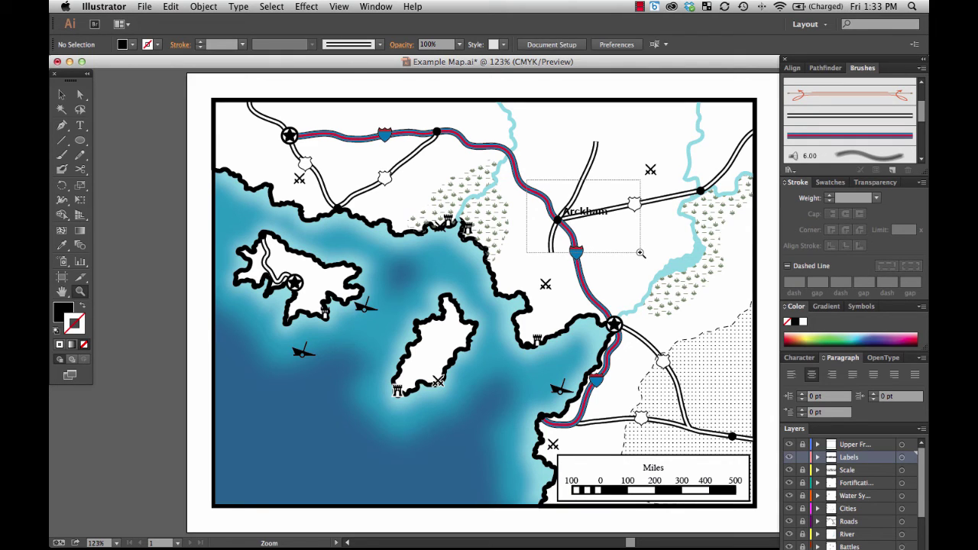
{"action": "left_click_drag", "start_coordinate": [640, 253], "coordinate": [644, 252]}
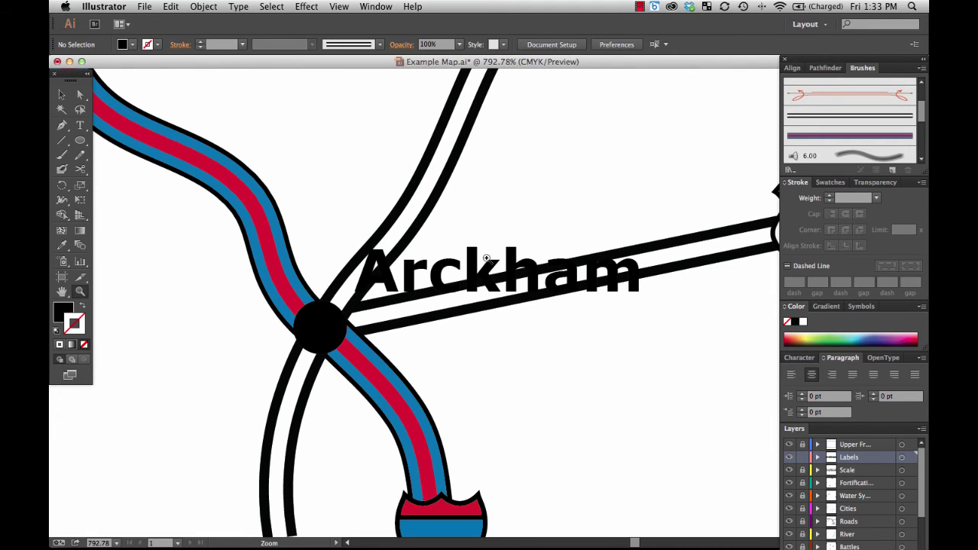
{"action": "left_click", "coordinate": [62, 95]}
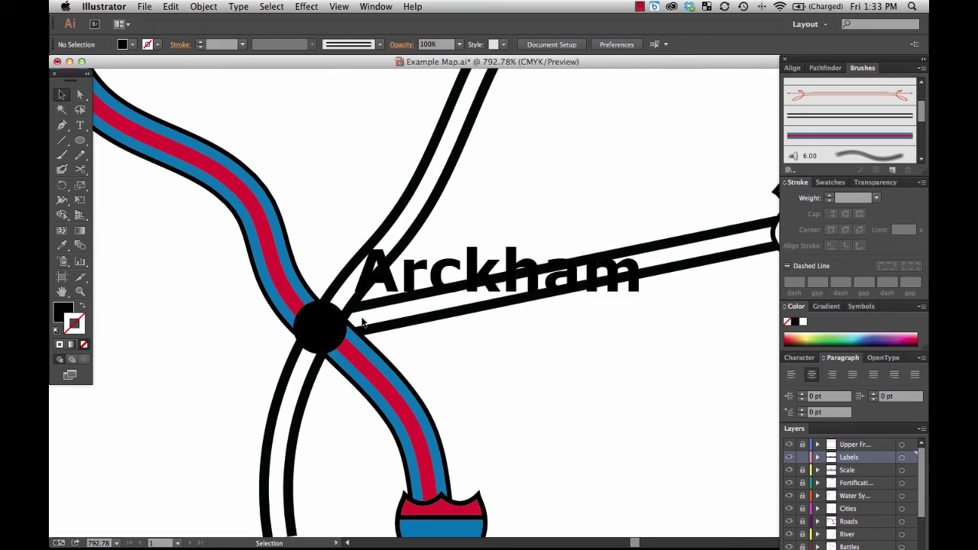
Paste a duplicate of the Arckham label below it and make the copy white with no stroke.
{"action": "left_click", "coordinate": [421, 267]}
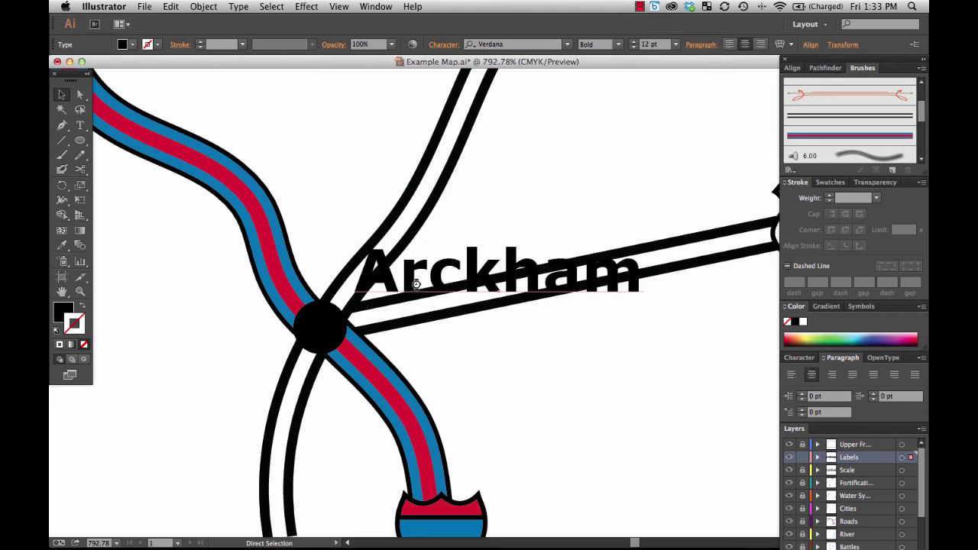
{"action": "key", "text": "super+v"}
{"action": "left_click_drag", "start_coordinate": [462, 312], "coordinate": [476, 329]}
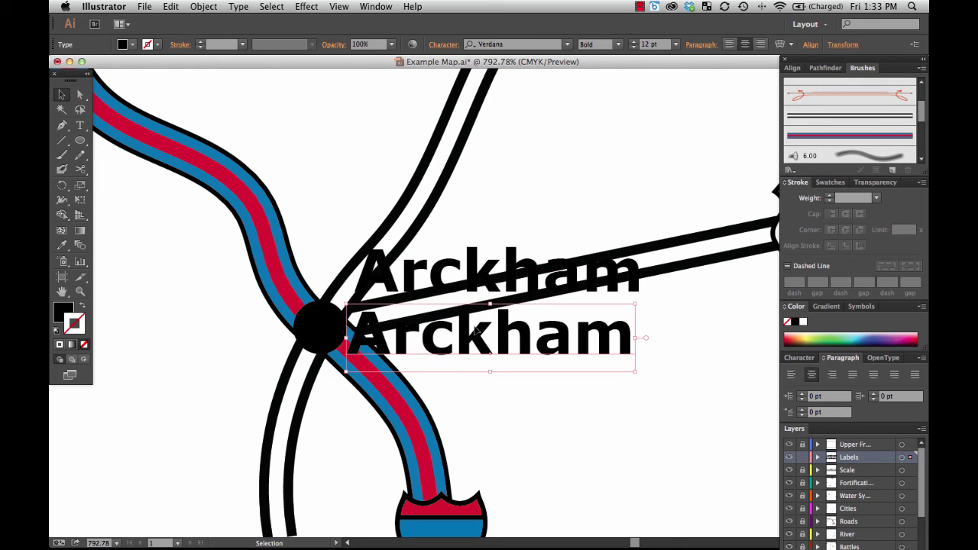
{"action": "left_click", "coordinate": [60, 315]}
{"action": "left_click", "coordinate": [57, 330]}
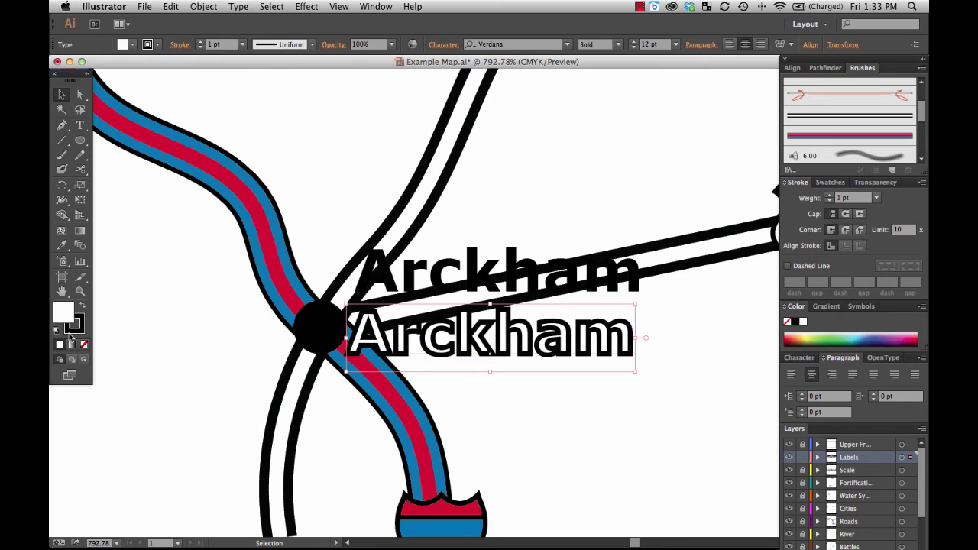
{"action": "left_click", "coordinate": [84, 346]}
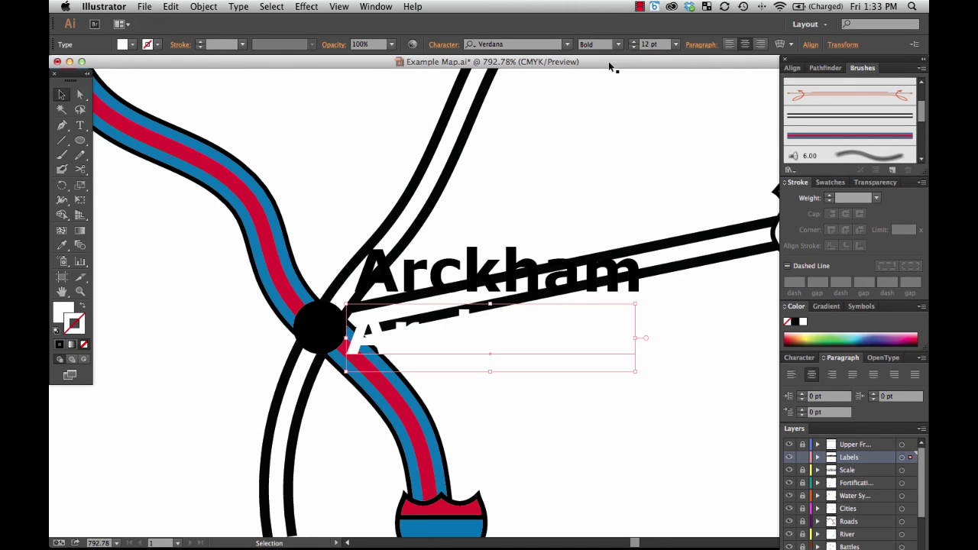
Enlarge the white copy to 16 pt and place it behind the black Arckham label.
{"action": "left_click", "coordinate": [635, 42]}
{"action": "left_click", "coordinate": [635, 43]}
{"action": "left_click", "coordinate": [635, 42]}
{"action": "left_click", "coordinate": [635, 43]}
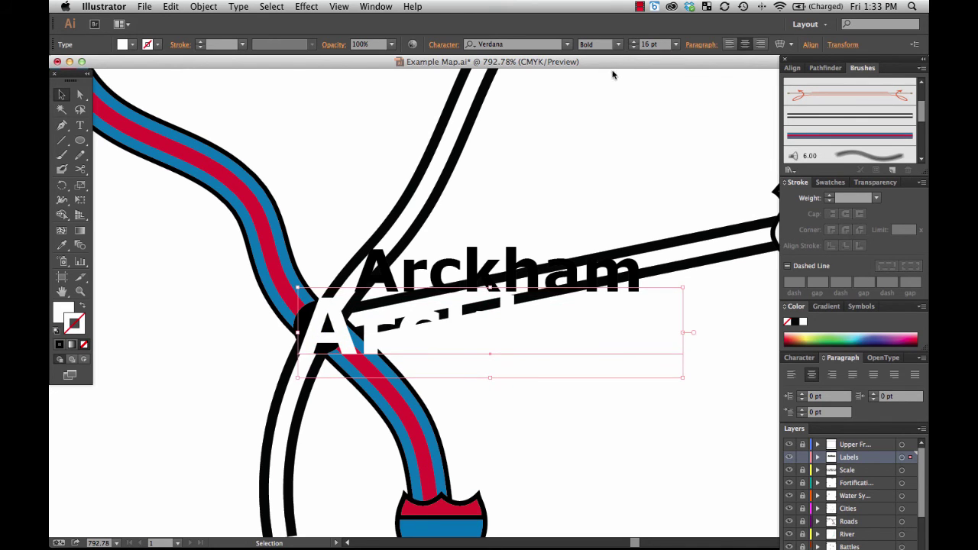
{"action": "left_click_drag", "start_coordinate": [430, 323], "coordinate": [443, 264]}
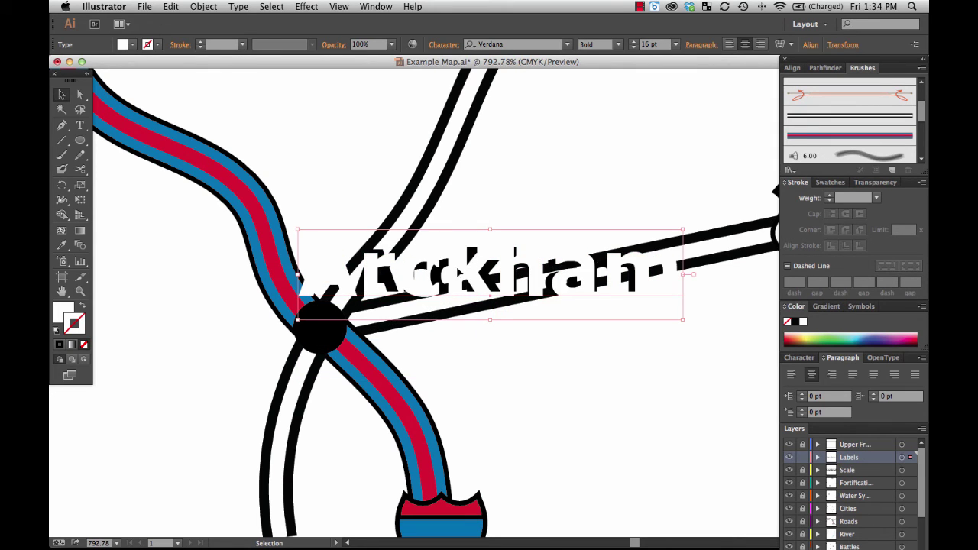
{"action": "right_click", "coordinate": [459, 274]}
{"action": "mouse_move", "coordinate": [504, 385]}
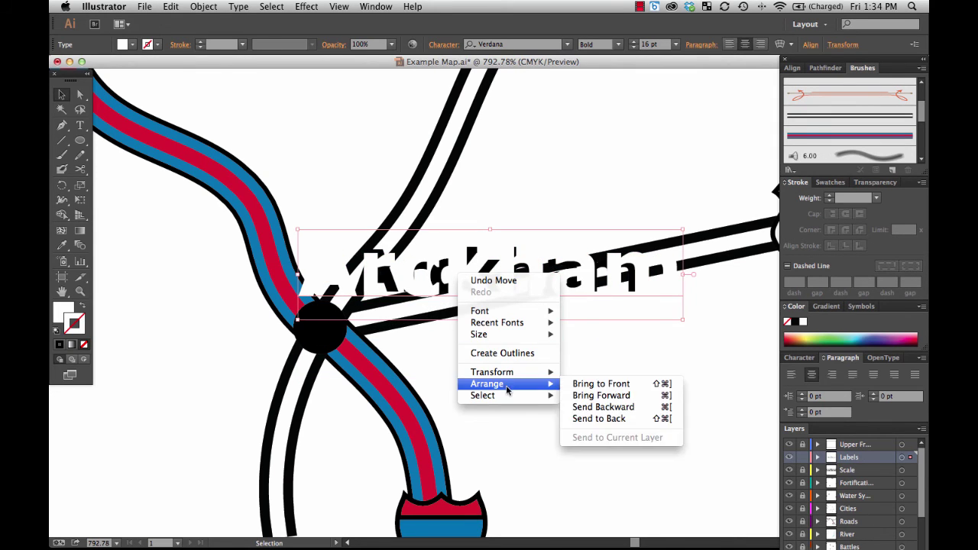
{"action": "left_click", "coordinate": [589, 419]}
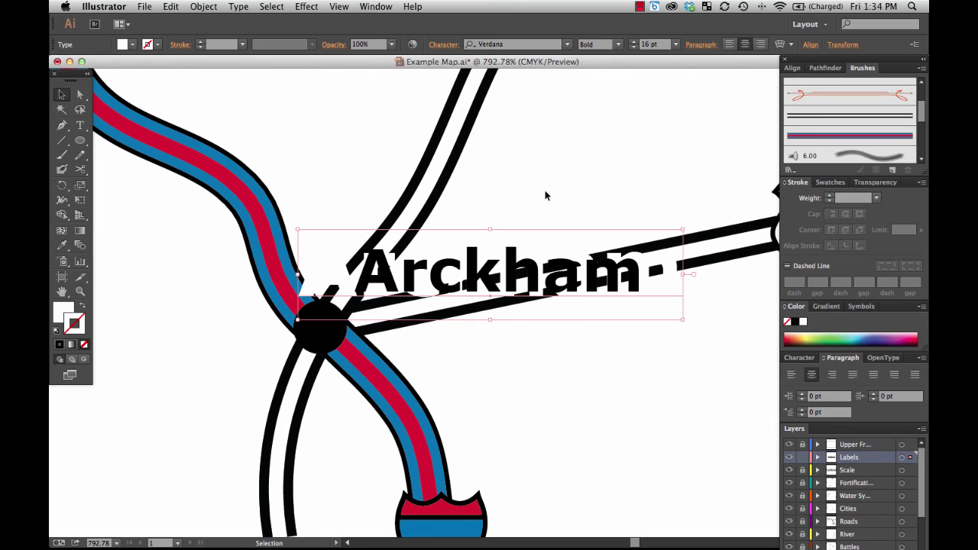
Align the two Arckham labels on their horizontal and vertical centres.
{"action": "left_click_drag", "start_coordinate": [533, 166], "coordinate": [558, 372]}
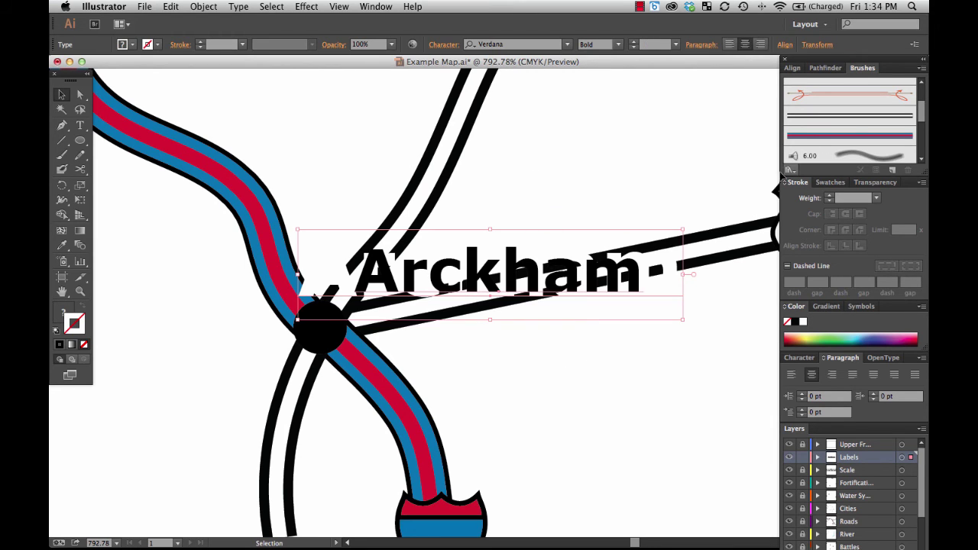
{"action": "left_click", "coordinate": [794, 68]}
{"action": "left_click", "coordinate": [812, 95]}
{"action": "left_click", "coordinate": [893, 95]}
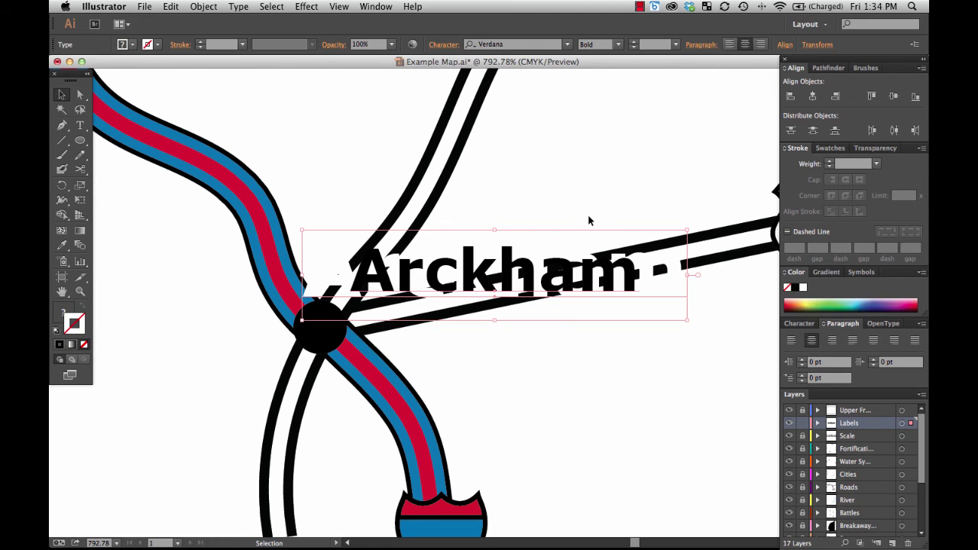
Shrink the white Arckham copy to 12 pt and slide it back under the black label.
{"action": "left_click", "coordinate": [345, 299]}
{"action": "left_click_drag", "start_coordinate": [336, 288], "coordinate": [366, 348]}
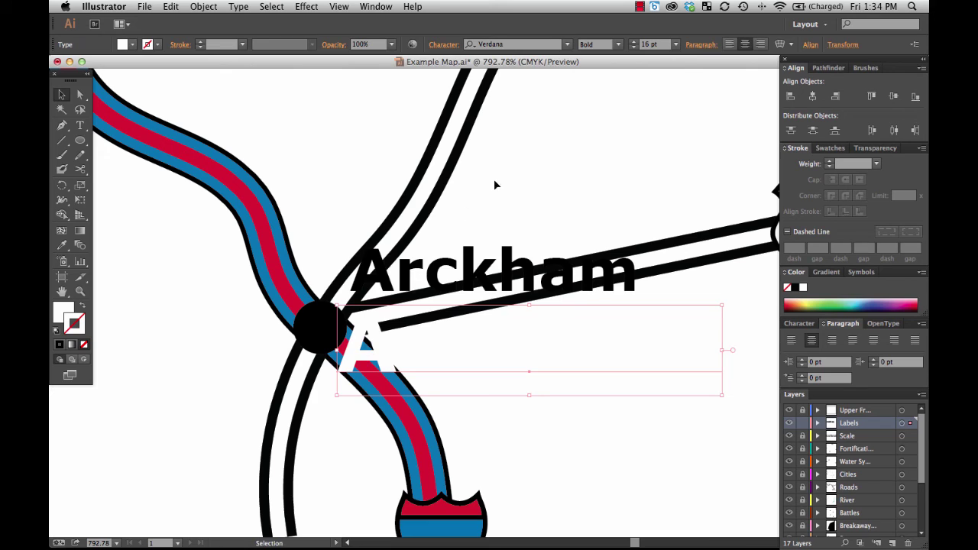
{"action": "left_click", "coordinate": [634, 47]}
{"action": "left_click", "coordinate": [633, 47]}
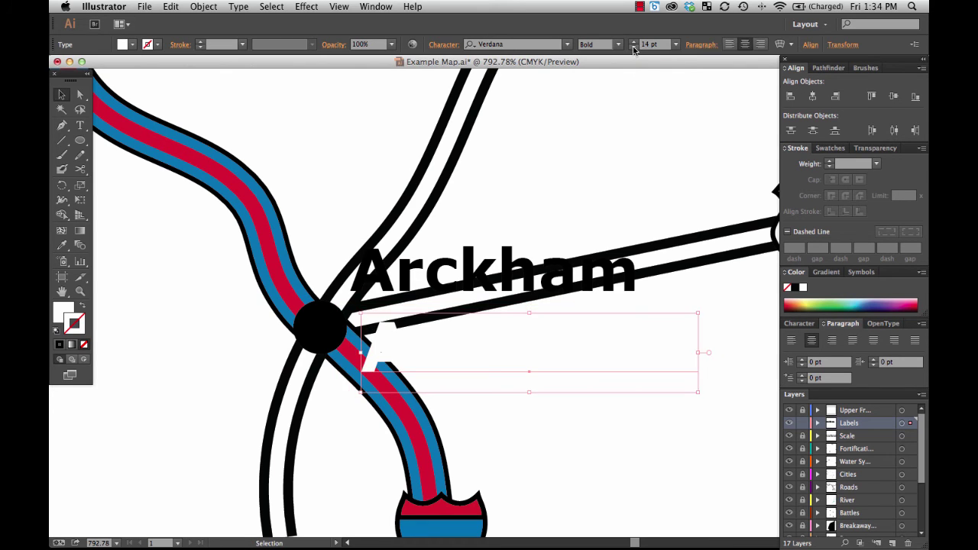
{"action": "left_click", "coordinate": [633, 48]}
{"action": "left_click", "coordinate": [634, 47]}
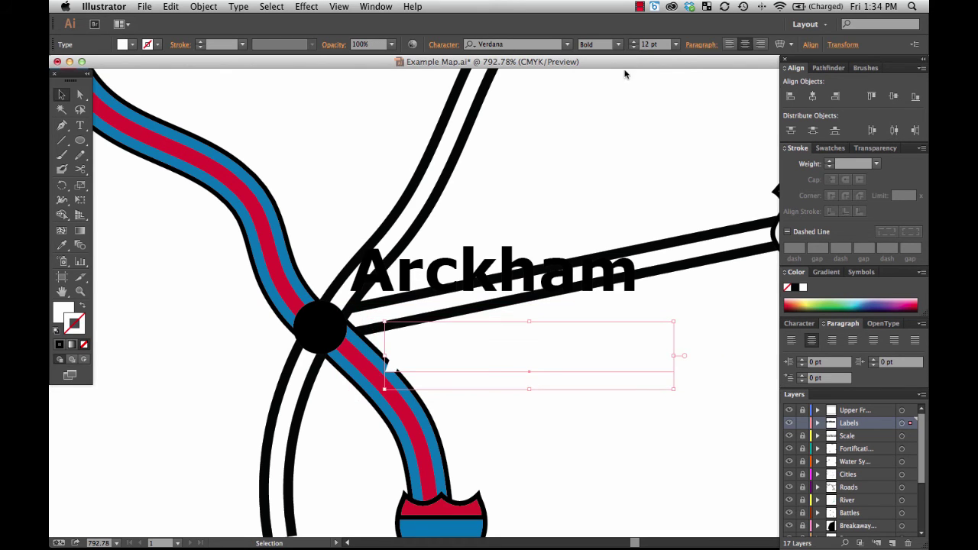
{"action": "left_click", "coordinate": [505, 448]}
{"action": "left_click_drag", "start_coordinate": [509, 364], "coordinate": [481, 281]}
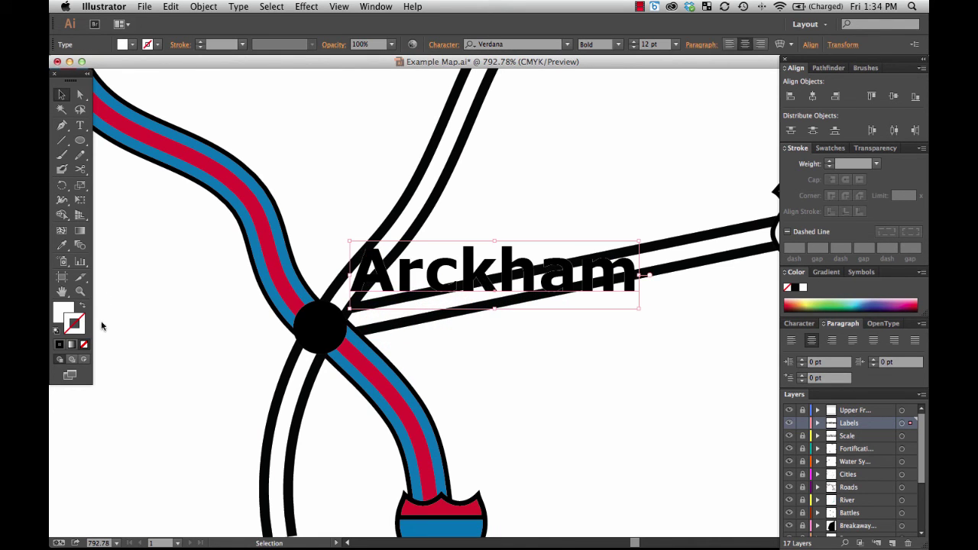
Give the backing Arckham label a black fill and a 4 pt white stroke.
{"action": "left_click", "coordinate": [830, 162]}
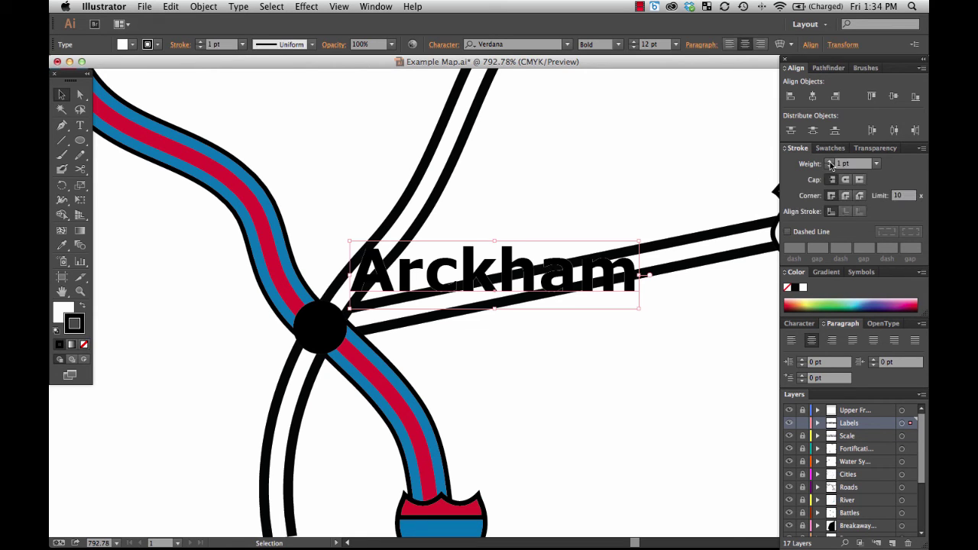
{"action": "left_click", "coordinate": [830, 162]}
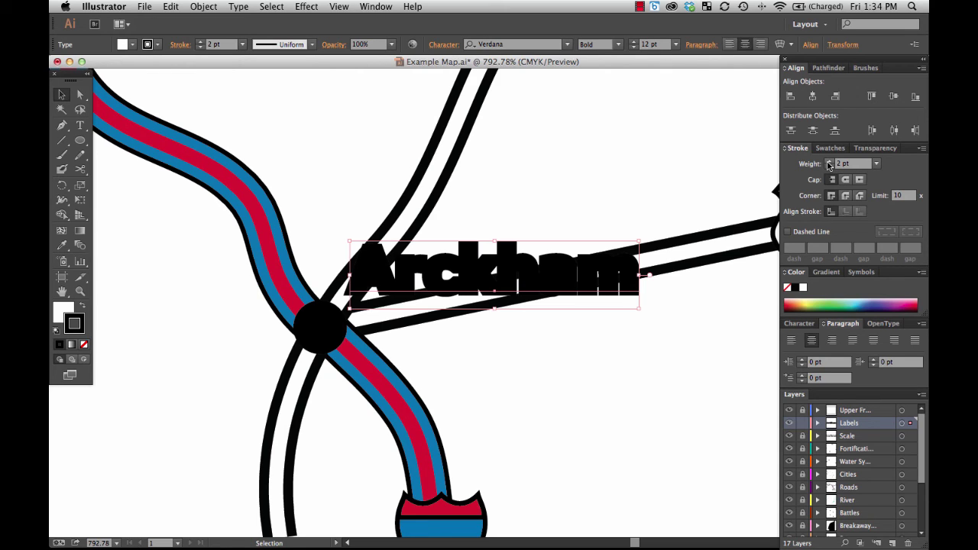
{"action": "left_click", "coordinate": [84, 308]}
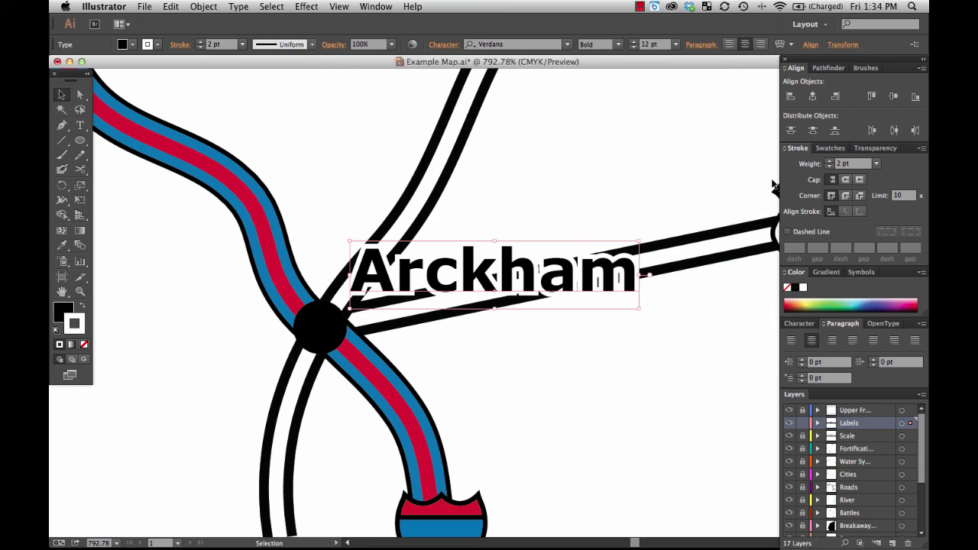
{"action": "left_click", "coordinate": [830, 162]}
{"action": "left_click", "coordinate": [829, 161]}
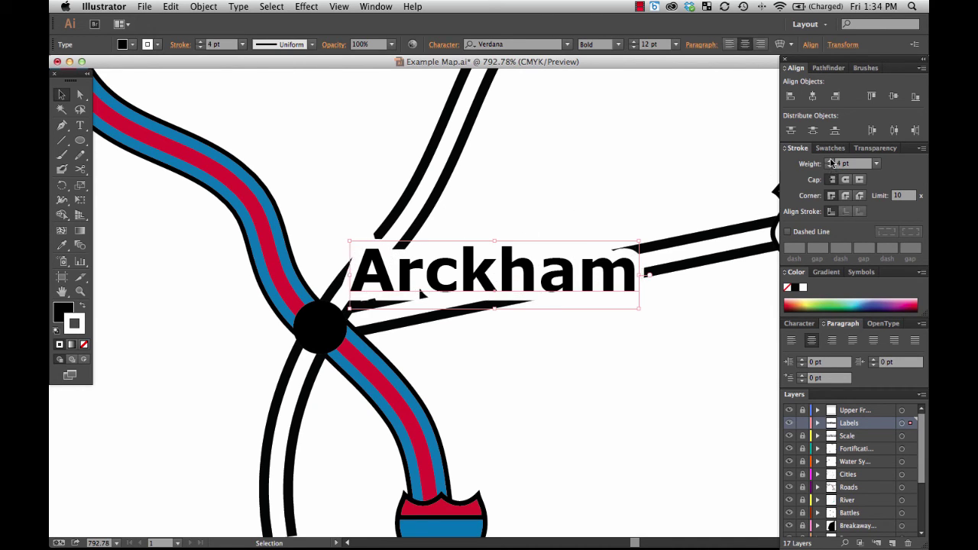
Remove the stroke from the top black Arckham label.
{"action": "key", "text": "super+shift+a"}
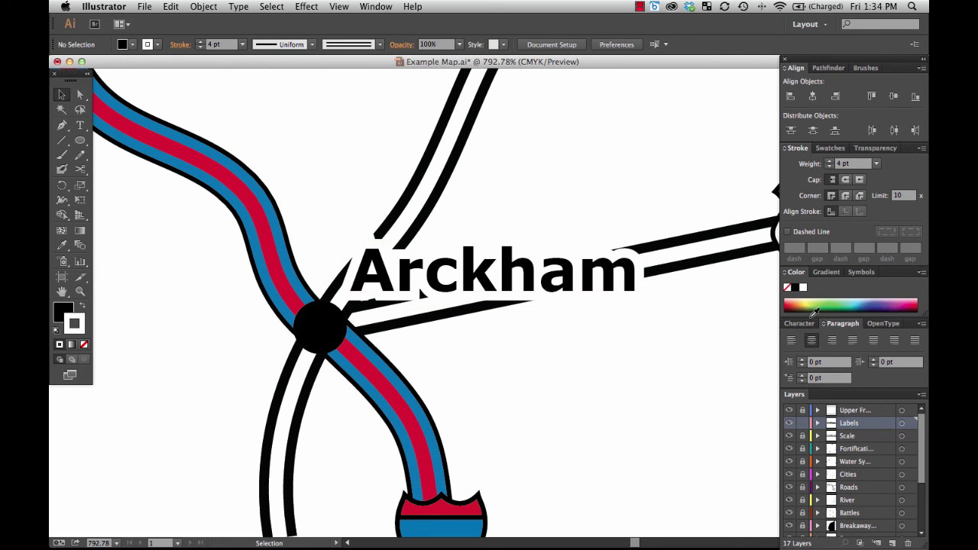
{"action": "left_click", "coordinate": [409, 287]}
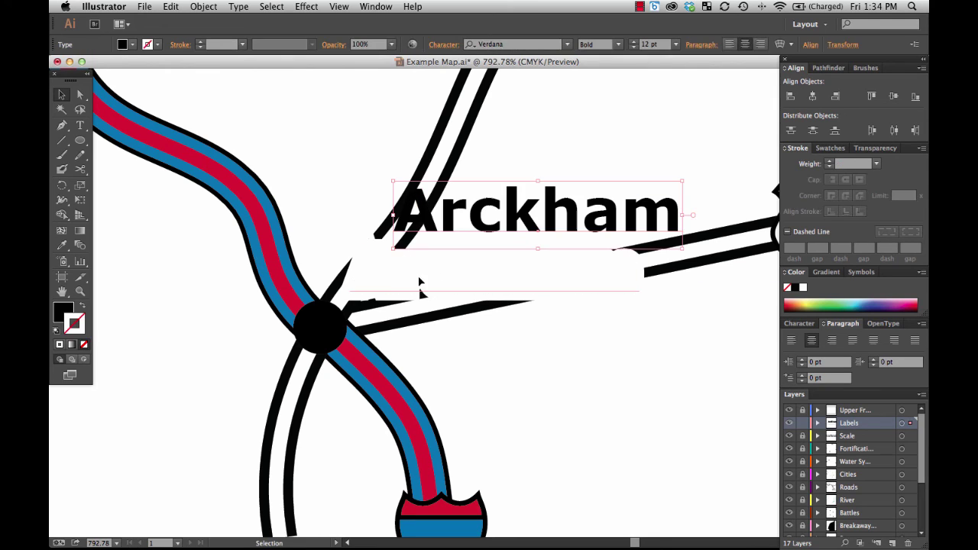
{"action": "left_click", "coordinate": [830, 166]}
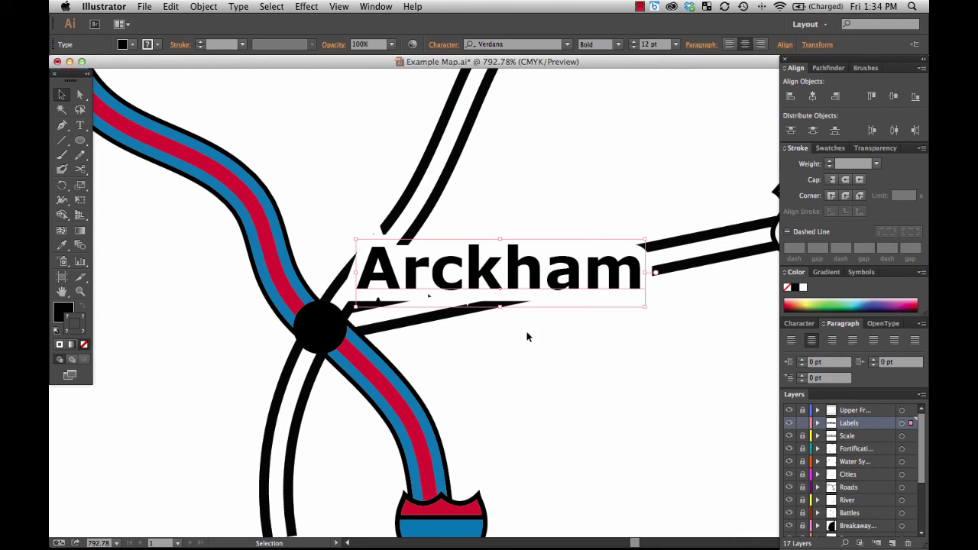
Fit the whole map on screen and deselect to inspect the haloed Arckham label.
{"action": "left_click", "coordinate": [117, 543]}
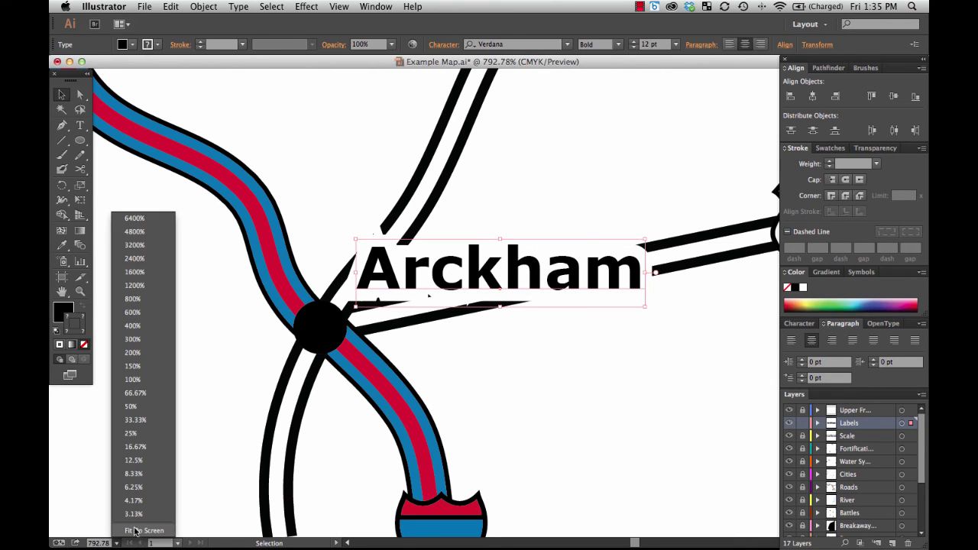
{"action": "left_click", "coordinate": [138, 530]}
{"action": "left_click", "coordinate": [606, 238]}
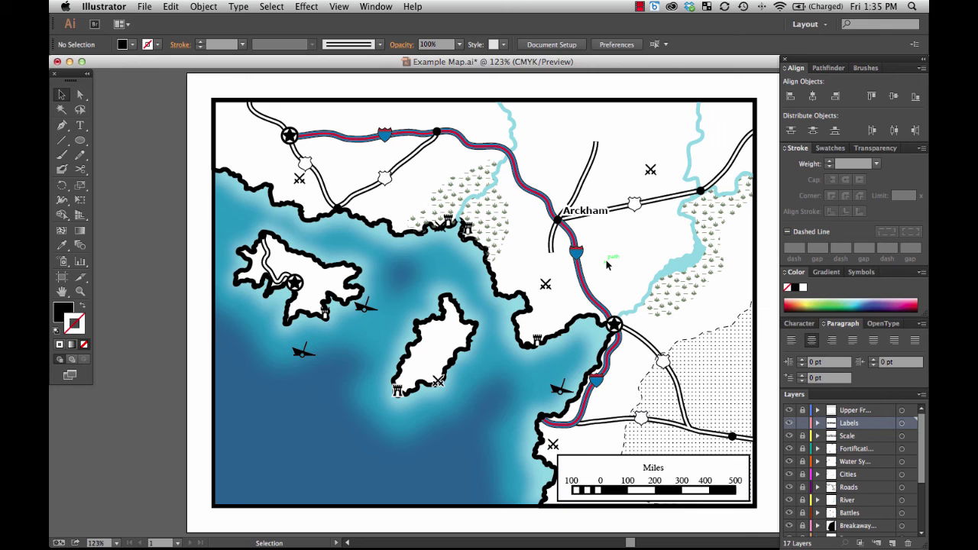
Zoom in closely on Arckham and pull the white halo copy out from under the label.
{"action": "left_click", "coordinate": [80, 291]}
{"action": "left_click_drag", "start_coordinate": [543, 185], "coordinate": [634, 233]}
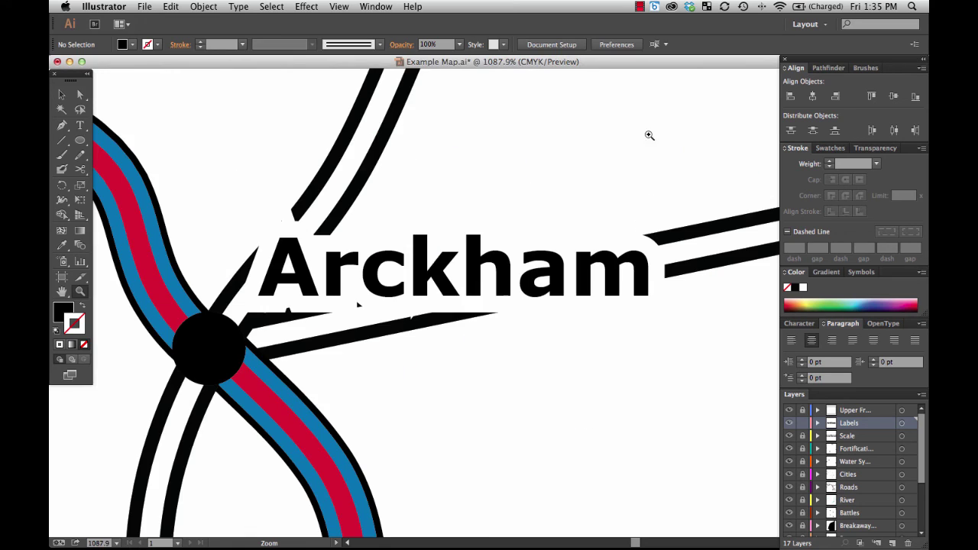
{"action": "left_click", "coordinate": [62, 94]}
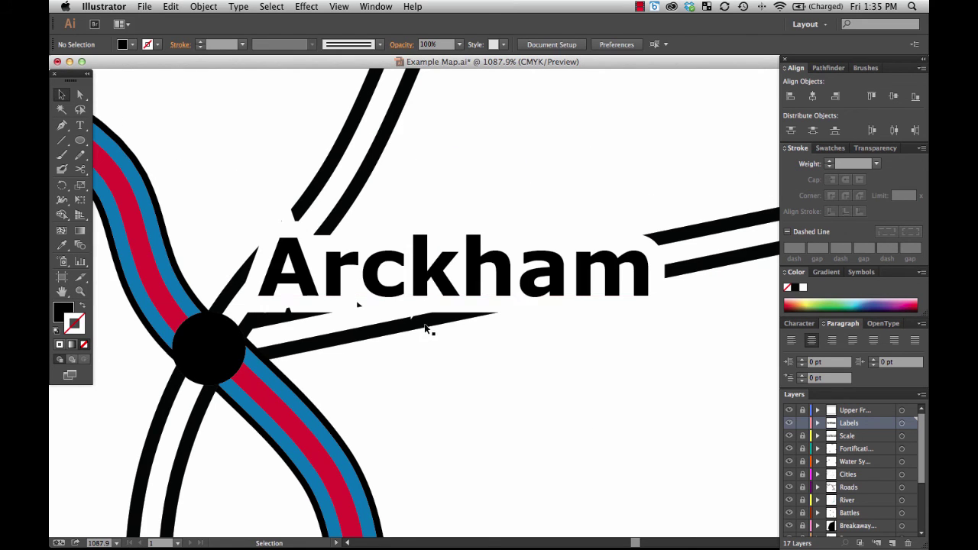
{"action": "left_click_drag", "start_coordinate": [409, 290], "coordinate": [458, 220]}
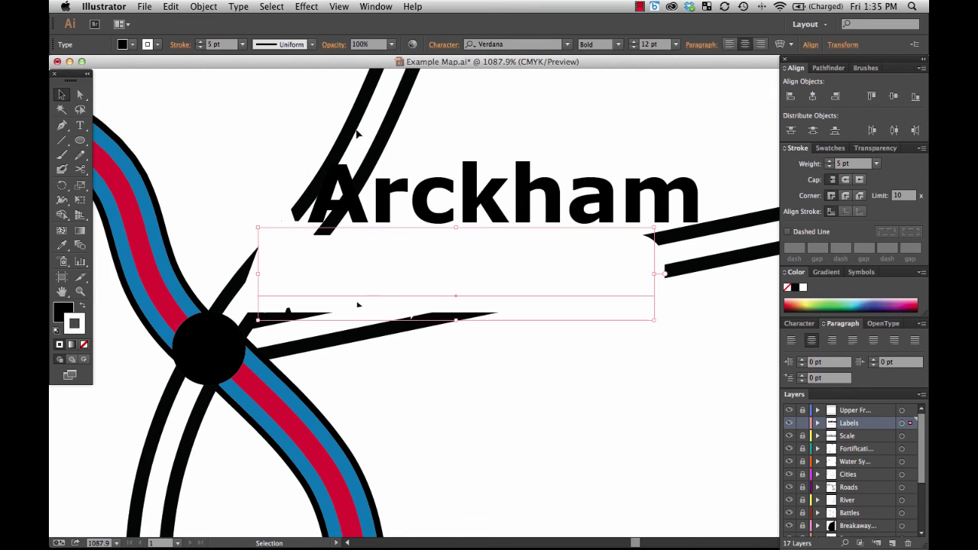
Apply a 3.9 px Gaussian Blur to the halo and move it back under Arckham.
{"action": "left_click", "coordinate": [307, 7]}
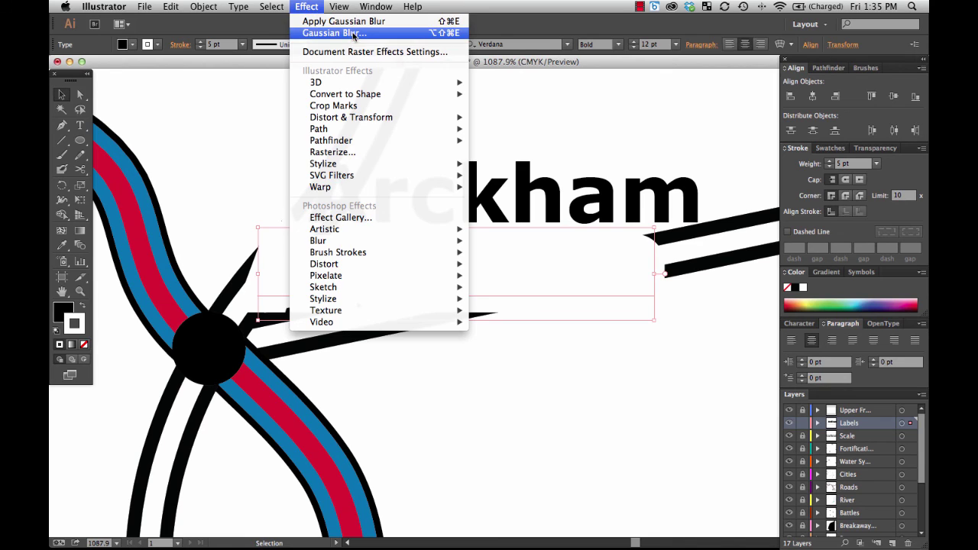
{"action": "left_click", "coordinate": [351, 34]}
{"action": "left_click", "coordinate": [451, 237]}
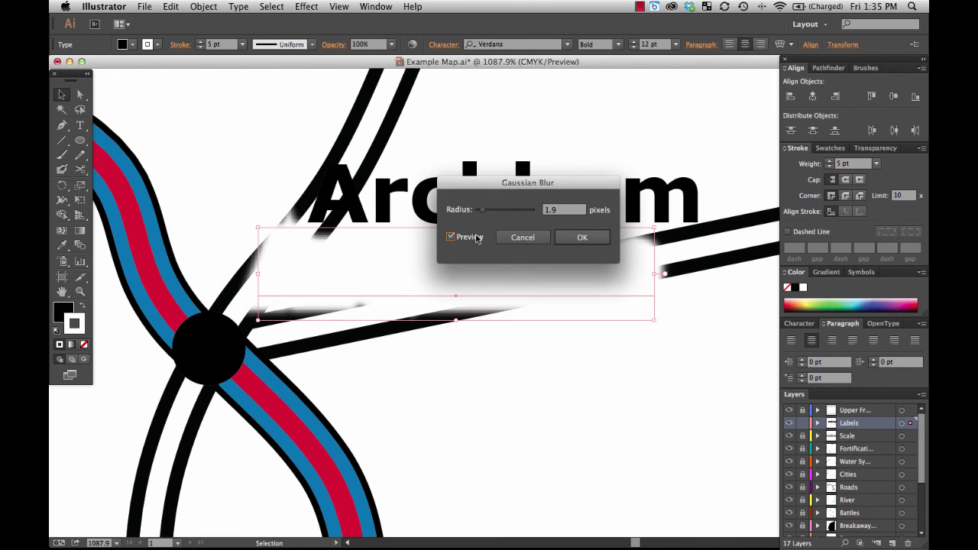
{"action": "left_click_drag", "start_coordinate": [483, 210], "coordinate": [485, 226]}
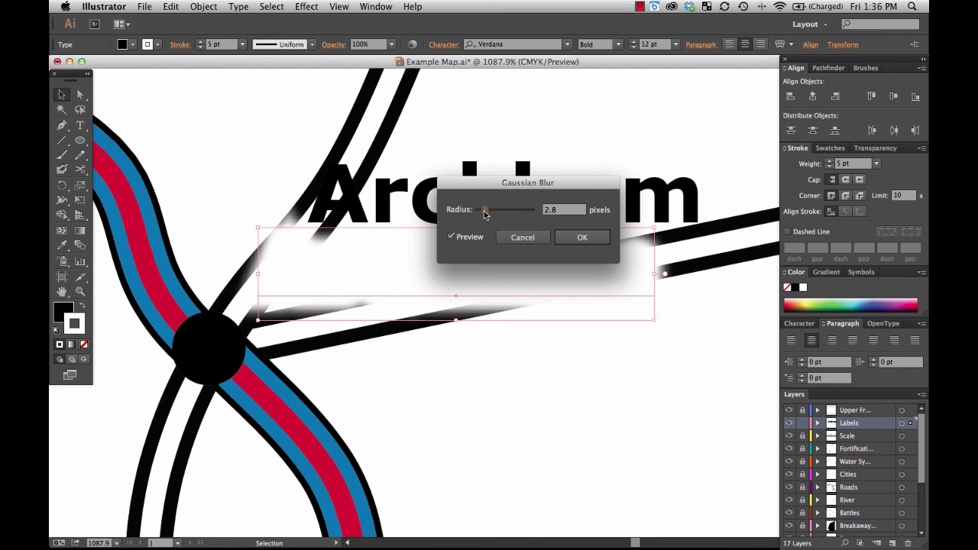
{"action": "mouse_move", "coordinate": [484, 214]}
{"action": "left_mouse_down"}
{"action": "mouse_move", "coordinate": [502, 219]}
{"action": "mouse_move", "coordinate": [489, 219]}
{"action": "left_mouse_up"}
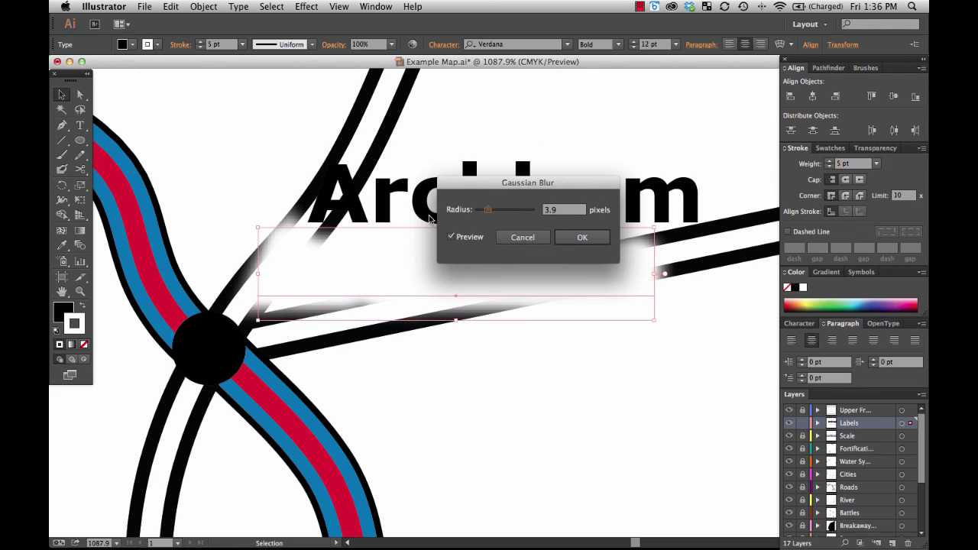
{"action": "left_click", "coordinate": [583, 237]}
{"action": "left_click_drag", "start_coordinate": [440, 219], "coordinate": [392, 287]}
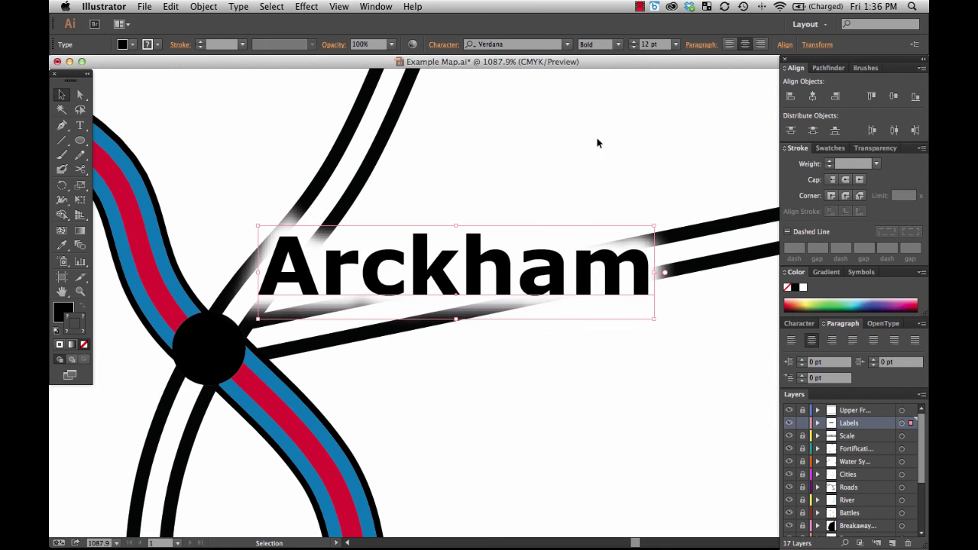
{"action": "left_click", "coordinate": [415, 387]}
Zoom out to Fit On Screen so the entire map with the blurred Arckham halo shows.
{"action": "key", "text": "z"}
{"action": "left_click_drag", "start_coordinate": [657, 250], "coordinate": [623, 251]}
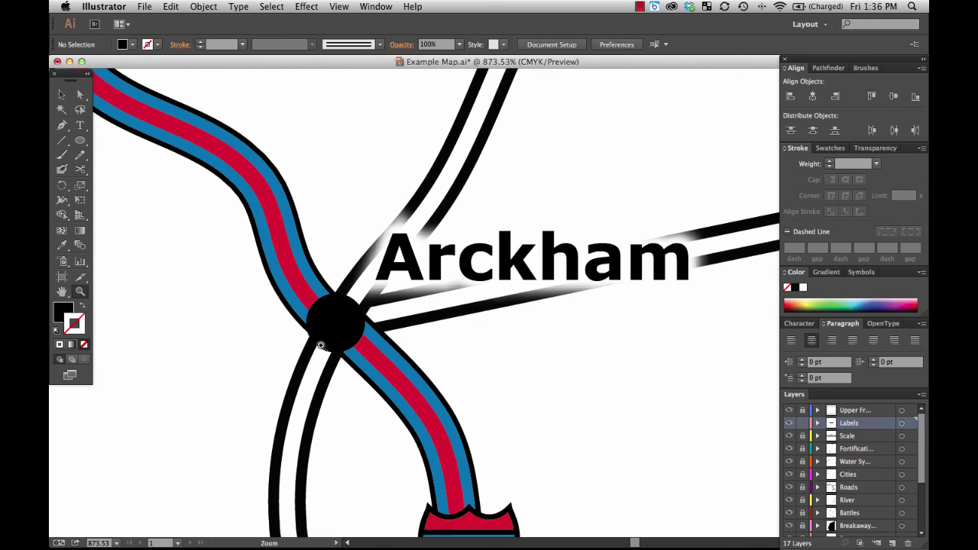
{"action": "left_click", "coordinate": [117, 542]}
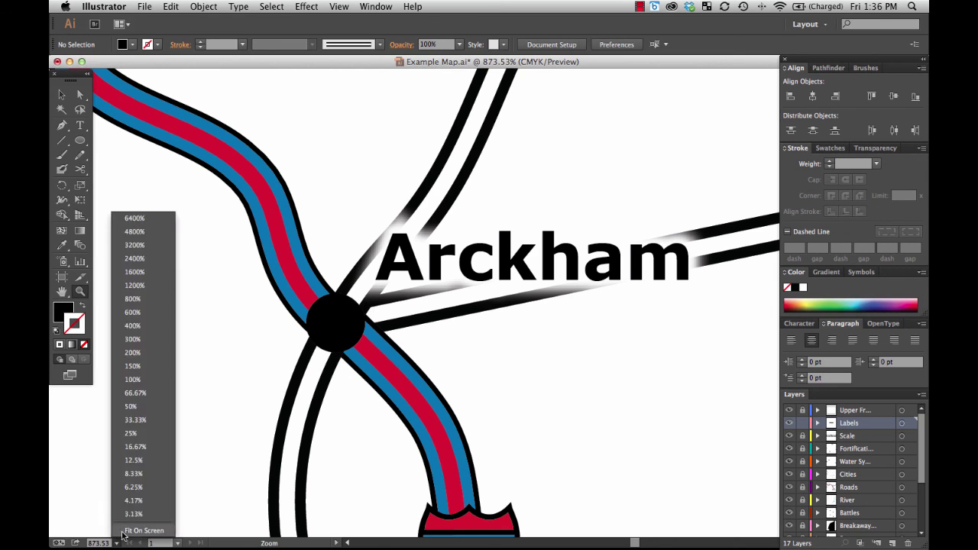
{"action": "left_click", "coordinate": [124, 532]}
{"action": "left_click", "coordinate": [61, 94]}
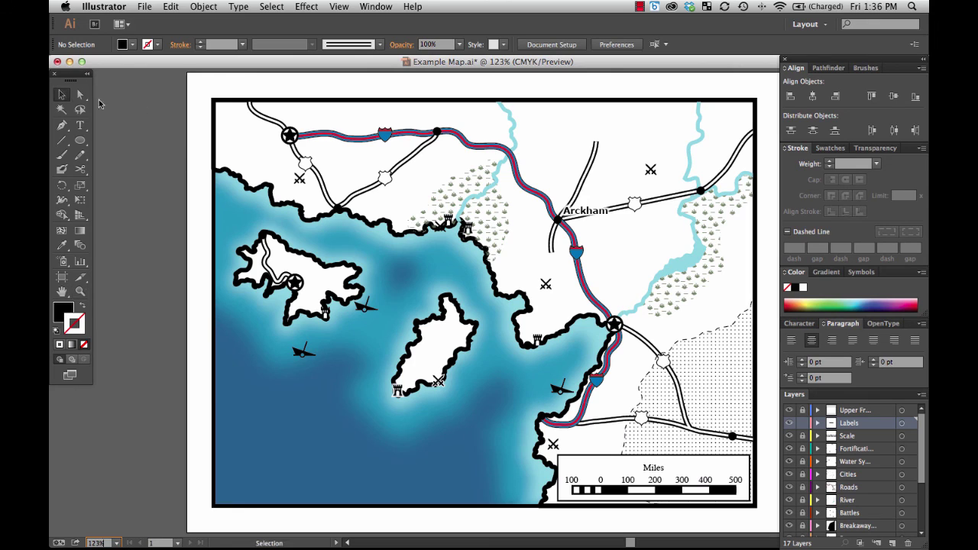